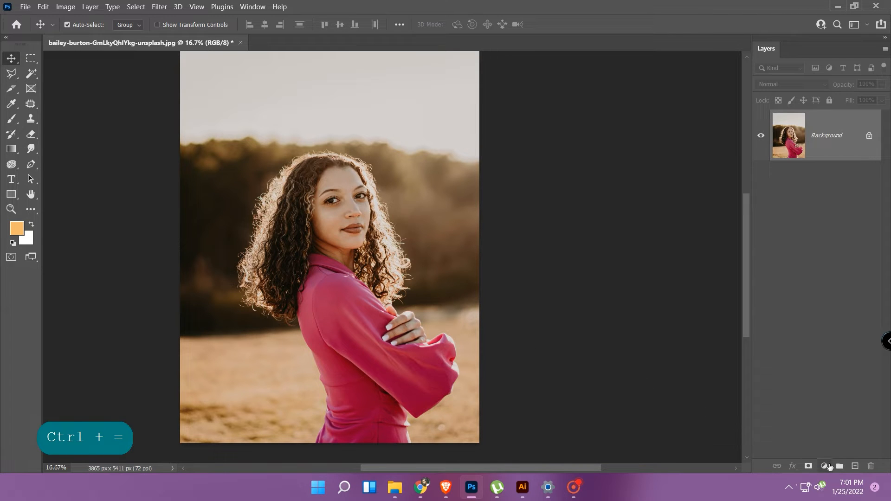
{"action": "left_click", "coordinate": [825, 467]}
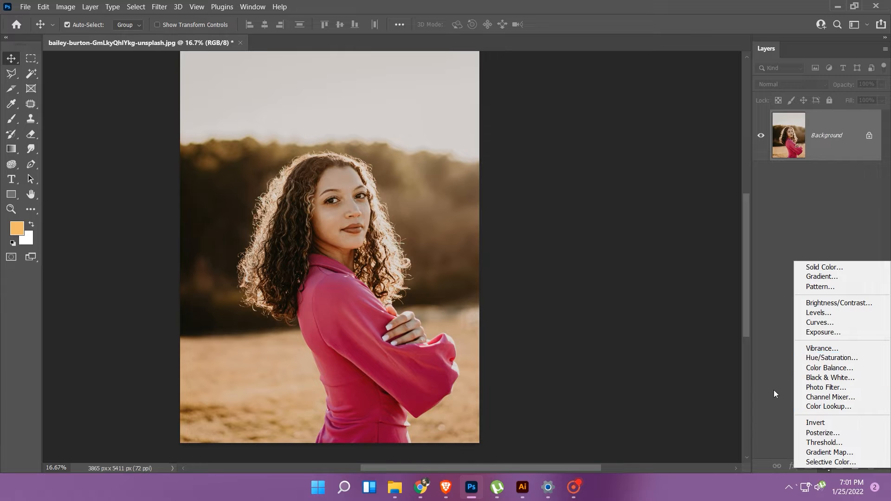
{"action": "left_click", "coordinate": [774, 451]}
{"action": "left_click", "coordinate": [826, 467]}
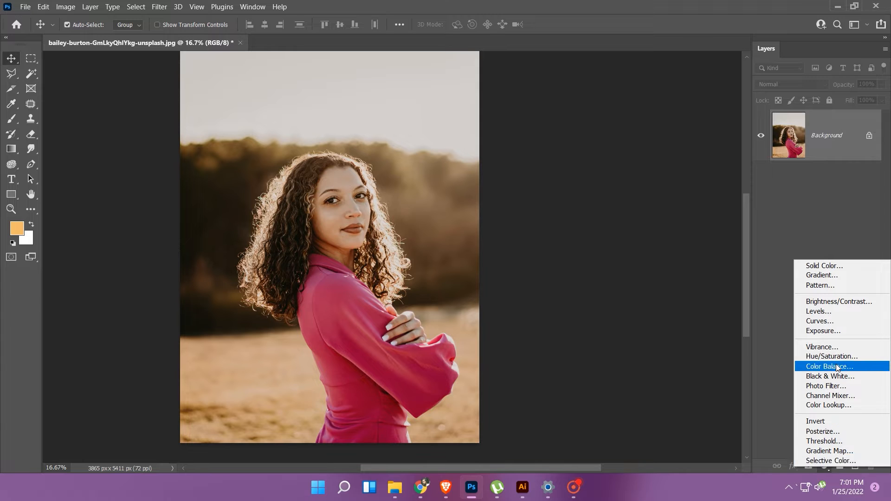
{"action": "left_click", "coordinate": [63, 6]}
{"action": "left_click", "coordinate": [65, 7]}
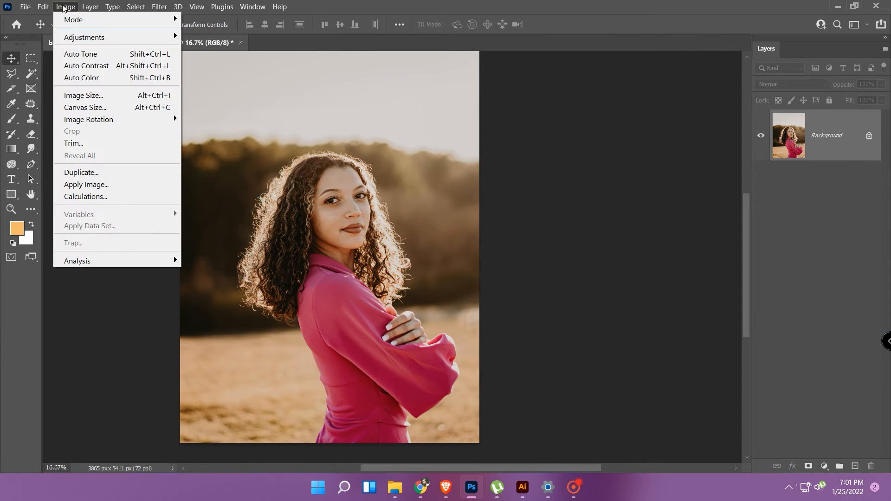
{"action": "mouse_move", "coordinate": [88, 37]}
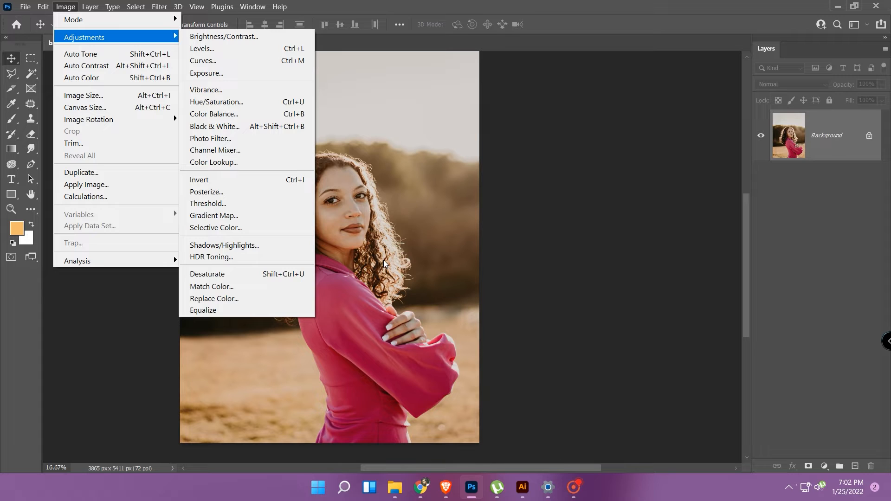
Add a Hue/Saturation adjustment layer above the Background, try a Master hue of +72, and reset the hue to 0.
{"action": "left_click", "coordinate": [826, 466]}
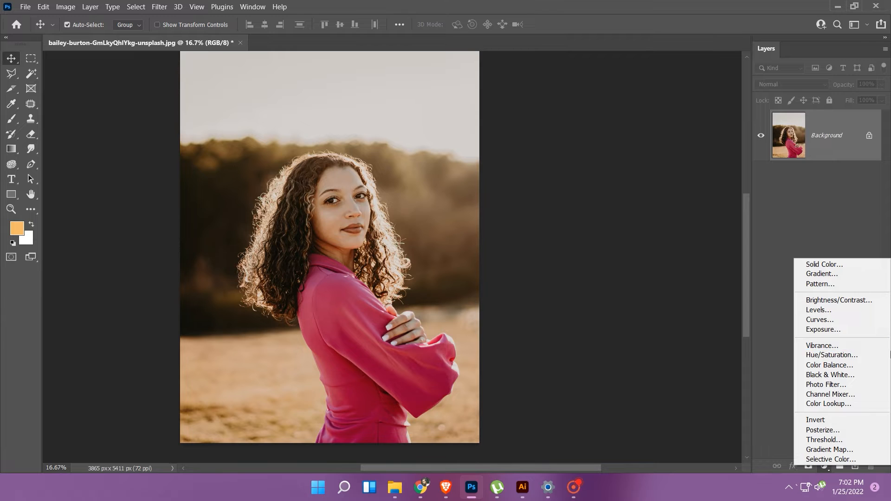
{"action": "left_click", "coordinate": [832, 356]}
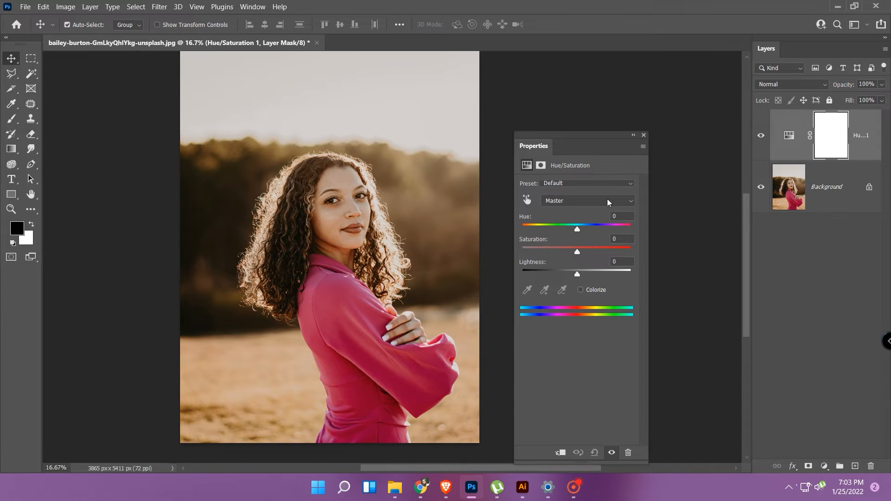
{"action": "left_click", "coordinate": [577, 229]}
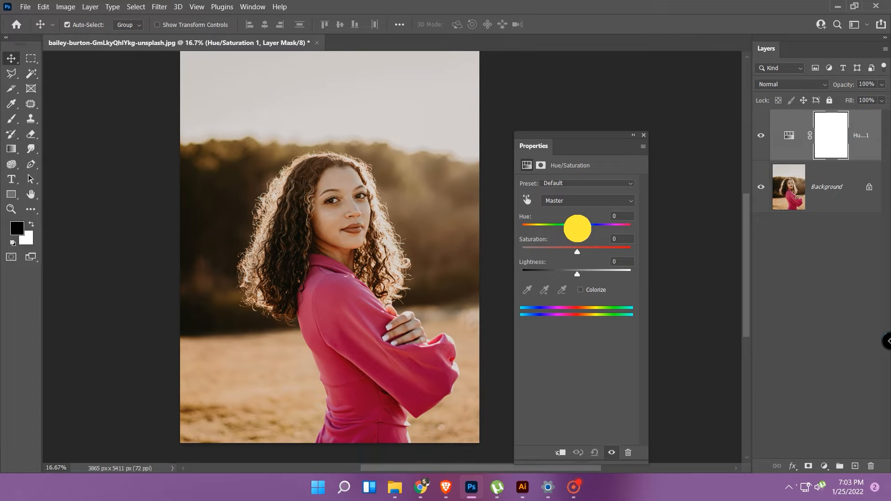
{"action": "left_click_drag", "start_coordinate": [577, 228], "coordinate": [559, 219]}
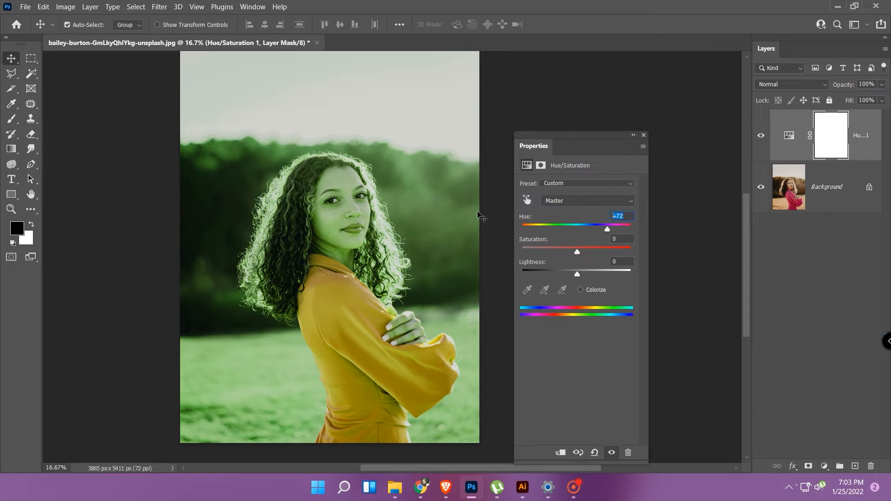
{"action": "type", "text": "0"}
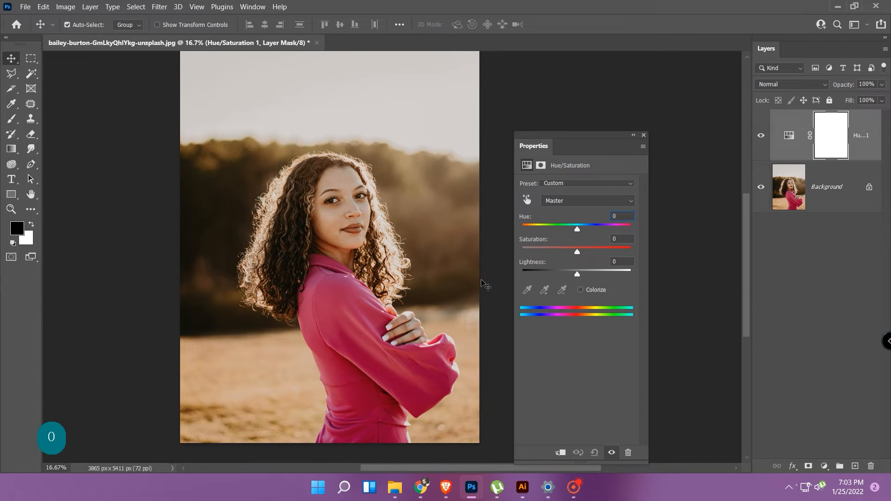
Set the Magentas hue to +114 and widen the affected color range so its outer falloff ends at 6°.
{"action": "left_click", "coordinate": [598, 202]}
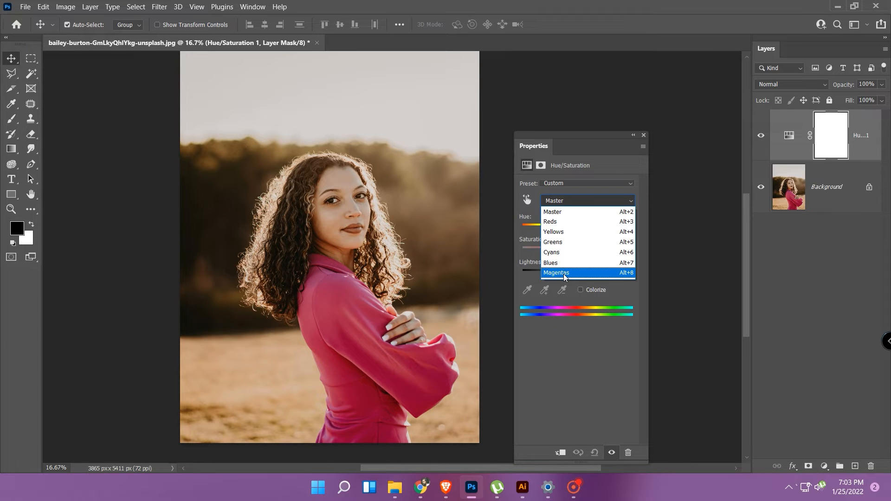
{"action": "left_click", "coordinate": [563, 274]}
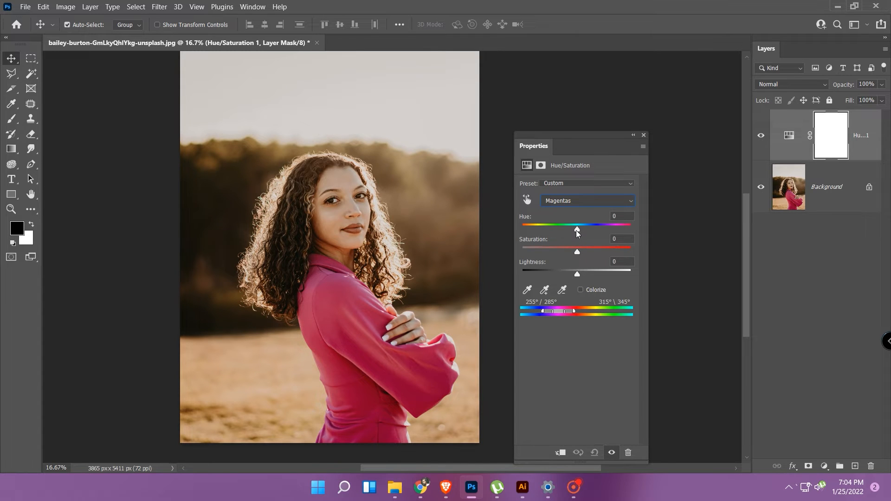
{"action": "left_click_drag", "start_coordinate": [577, 230], "coordinate": [613, 230]}
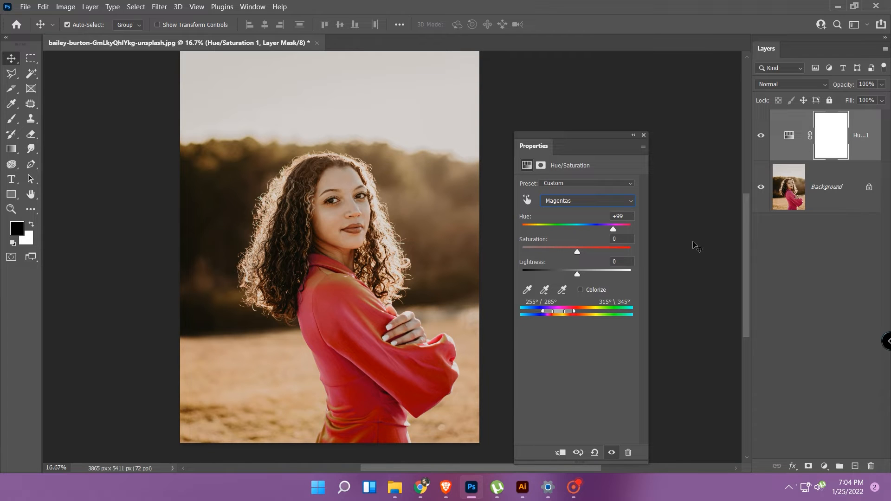
{"action": "left_click_drag", "start_coordinate": [613, 230], "coordinate": [617, 230]}
{"action": "left_click_drag", "start_coordinate": [575, 312], "coordinate": [577, 310]}
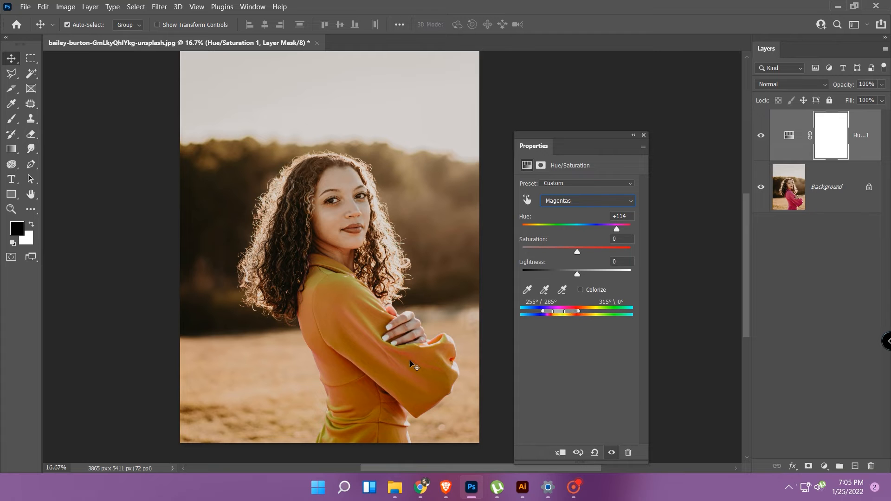
{"action": "left_click_drag", "start_coordinate": [578, 315], "coordinate": [579, 315]}
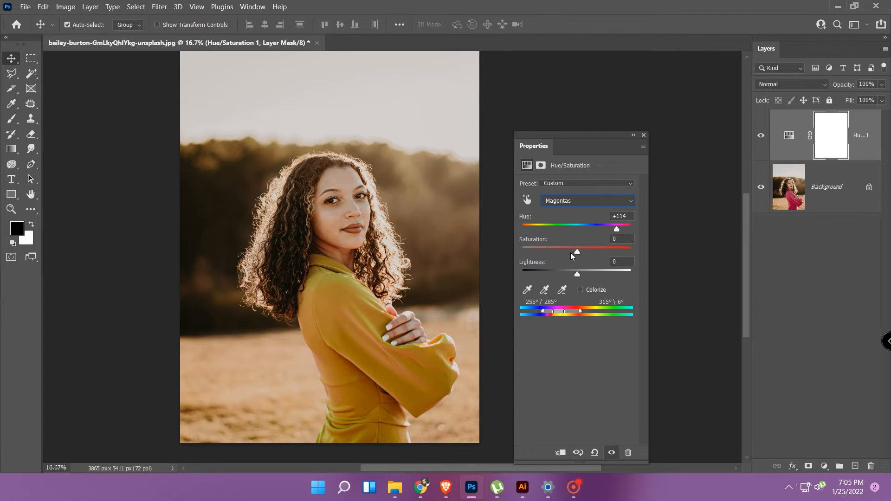
Set the Magentas saturation to -24 and lightness to -8, and check the recolored dress up close.
{"action": "left_click_drag", "start_coordinate": [578, 253], "coordinate": [573, 274]}
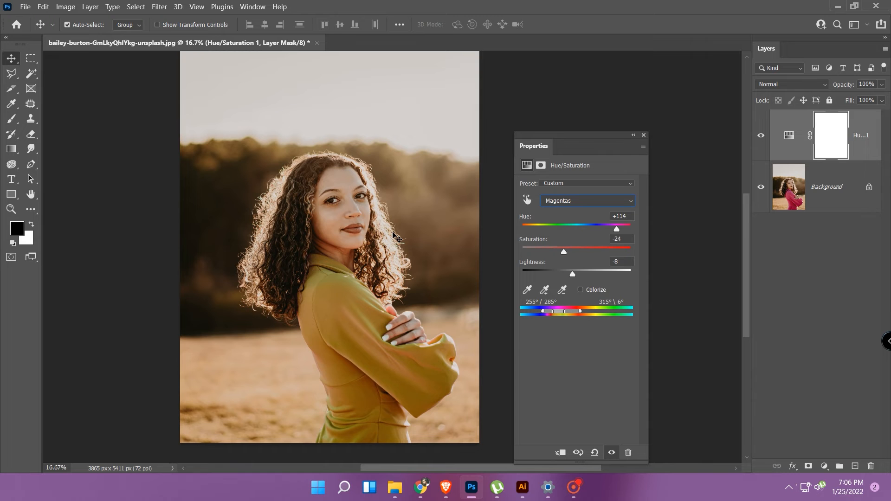
{"action": "key", "text": "ctrl+equal"}
{"action": "key", "text": "ctrl+equal"}
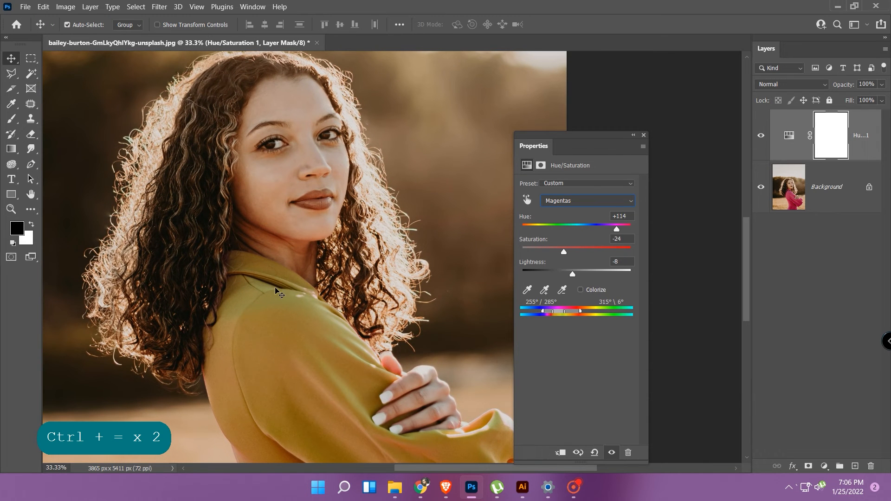
{"action": "left_click", "coordinate": [429, 328]}
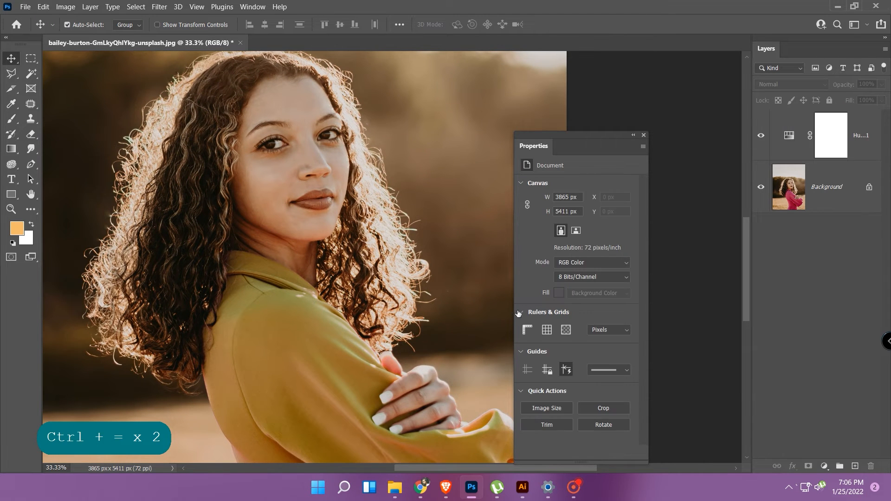
{"action": "left_click", "coordinate": [31, 194]}
{"action": "left_click_drag", "start_coordinate": [320, 325], "coordinate": [317, 402]}
{"action": "left_click_drag", "start_coordinate": [350, 327], "coordinate": [326, 465]}
{"action": "left_click_drag", "start_coordinate": [305, 342], "coordinate": [312, 372]}
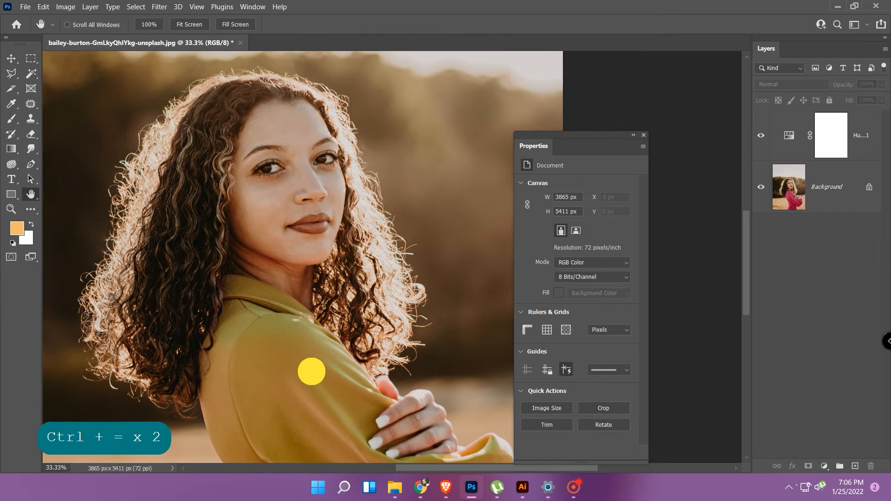
Delete the Hue/Saturation adjustment layer together with its mask.
{"action": "left_click", "coordinate": [791, 136]}
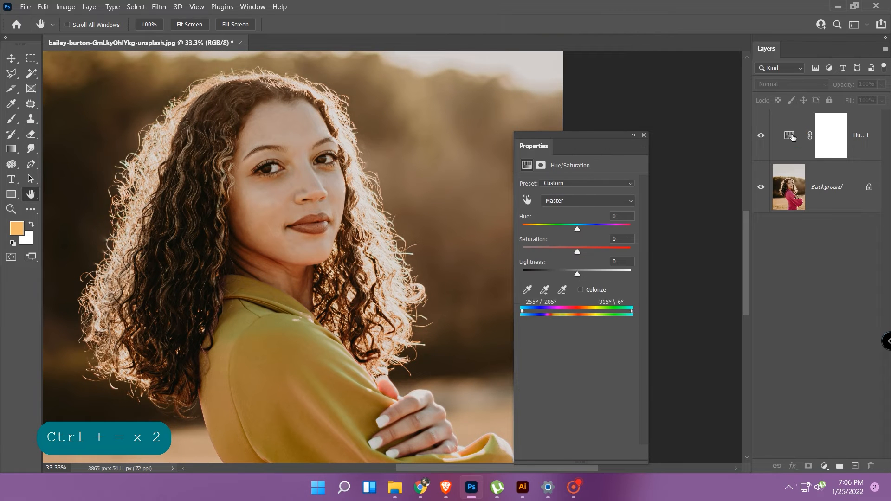
{"action": "left_click", "coordinate": [793, 137]}
{"action": "key", "text": "Delete"}
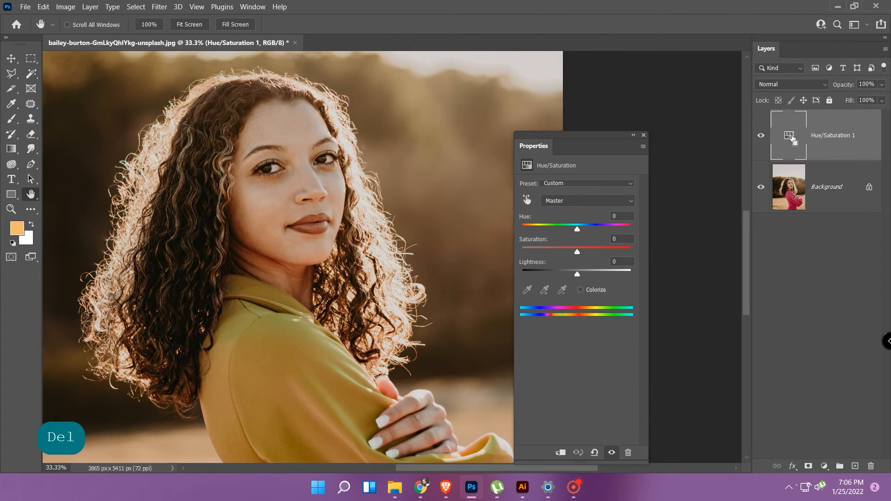
{"action": "key", "text": "ctrl+minus"}
{"action": "key", "text": "ctrl+minus"}
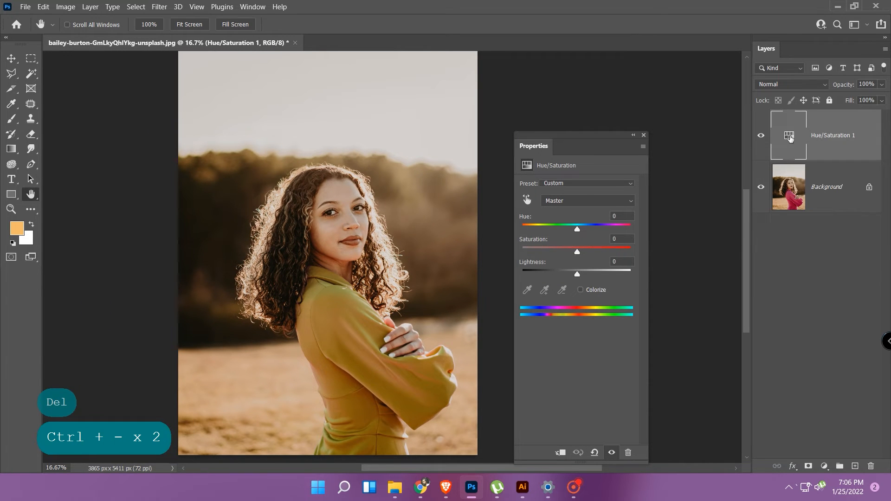
{"action": "key", "text": "Delete"}
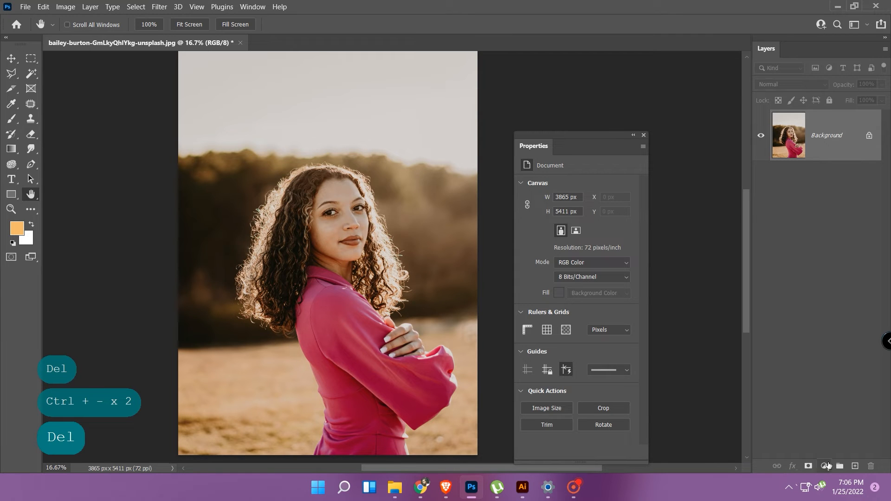
Add a new Hue/Saturation adjustment layer with a Magentas hue of -122 and its outer range falloff extended to 23°.
{"action": "left_click", "coordinate": [826, 465]}
{"action": "left_click", "coordinate": [829, 364]}
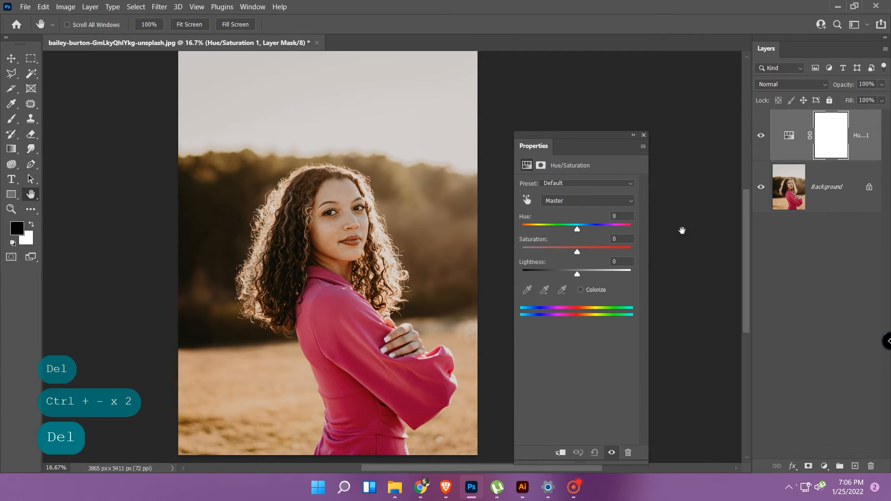
{"action": "left_click", "coordinate": [567, 203]}
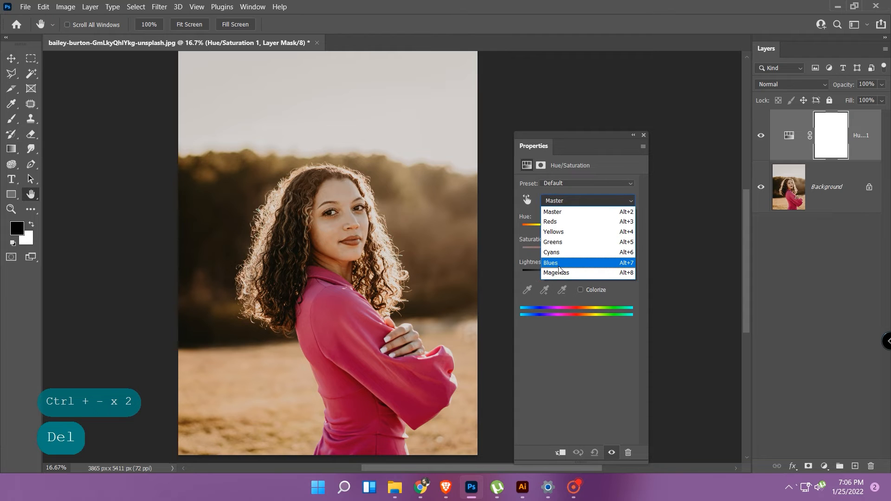
{"action": "left_click", "coordinate": [560, 273]}
{"action": "left_click_drag", "start_coordinate": [578, 231], "coordinate": [535, 232]}
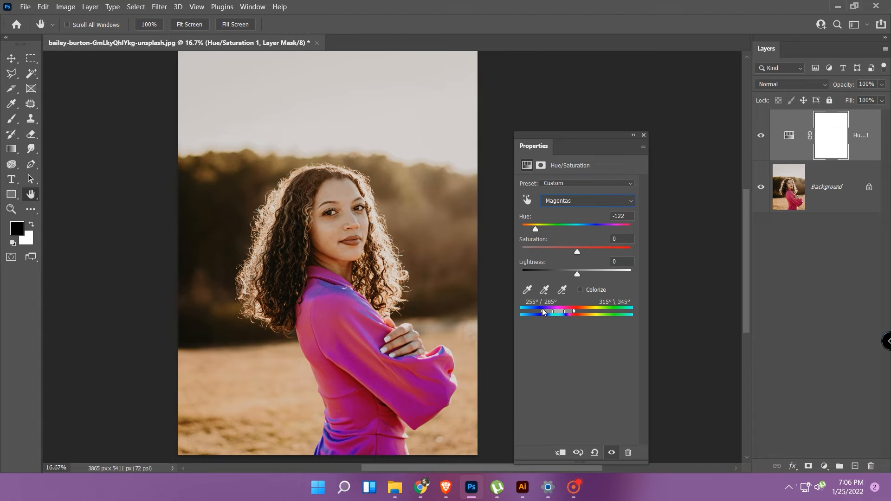
{"action": "left_click_drag", "start_coordinate": [575, 313], "coordinate": [583, 311]}
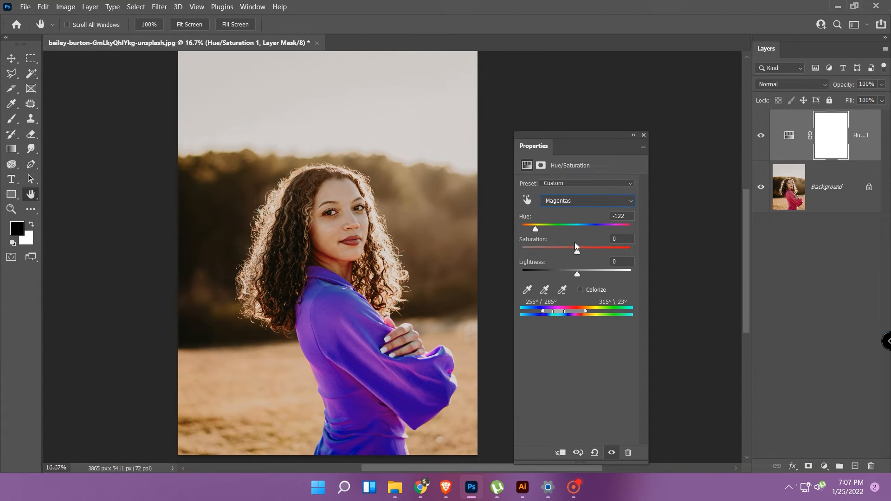
Set the Magentas lightness to +11 and saturation to -24, and close the adjustment's properties.
{"action": "left_click_drag", "start_coordinate": [578, 274], "coordinate": [564, 255]}
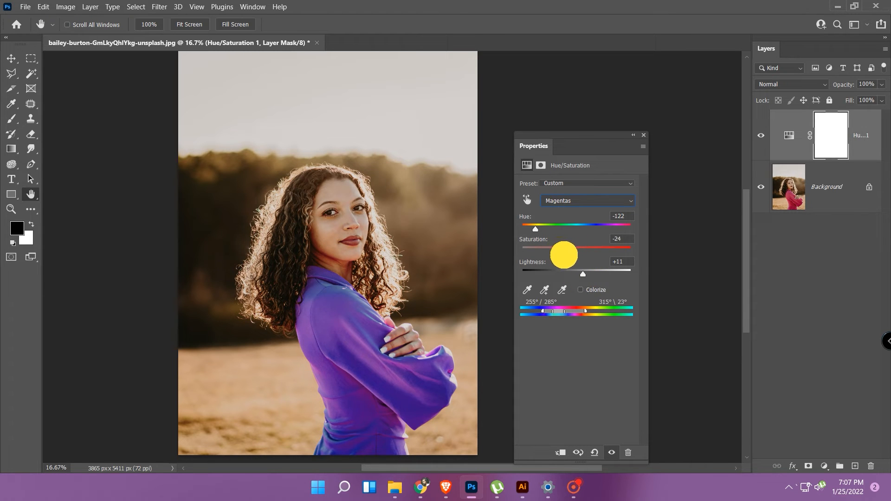
{"action": "left_click", "coordinate": [629, 261]}
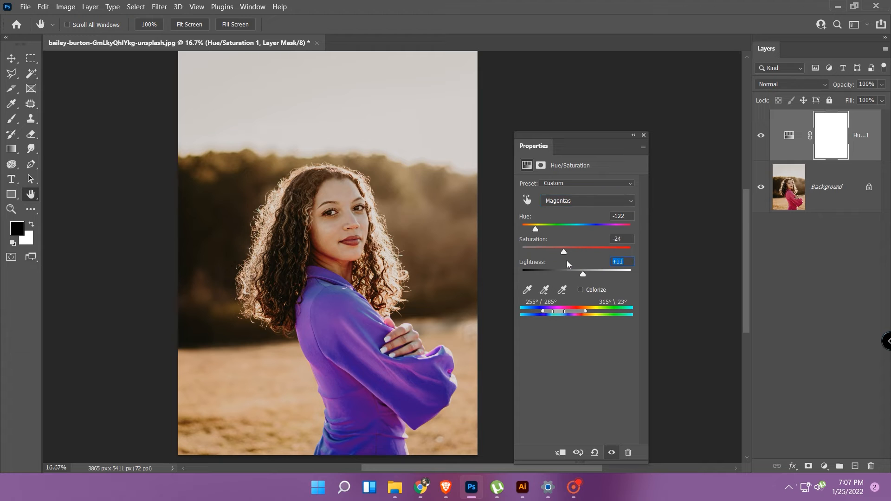
{"action": "left_click", "coordinate": [644, 135]}
Remove the blue-purple Hue/Saturation adjustment layer and its mask from the portrait.
{"action": "left_click", "coordinate": [788, 136]}
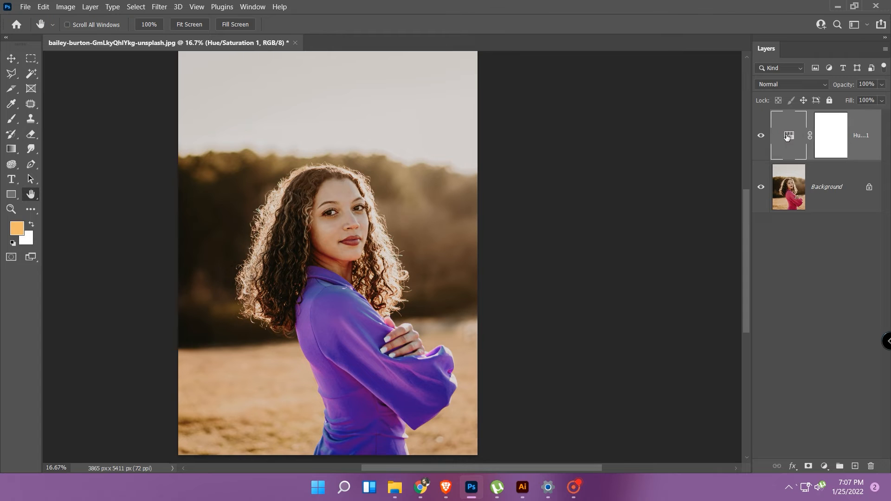
{"action": "key", "text": "Delete"}
{"action": "key", "text": "Delete"}
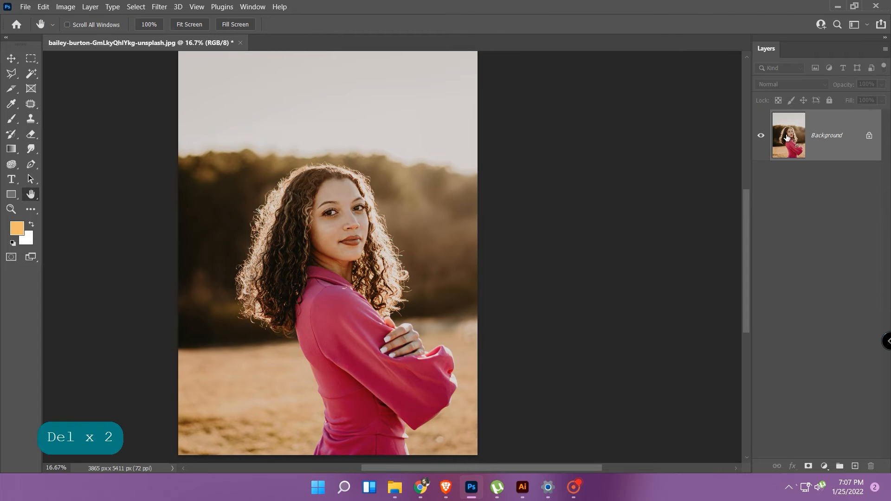
Add a Selective Color adjustment layer and set the Magenta amount of the Magentas to -80%.
{"action": "left_click", "coordinate": [825, 466]}
{"action": "left_click", "coordinate": [829, 458]}
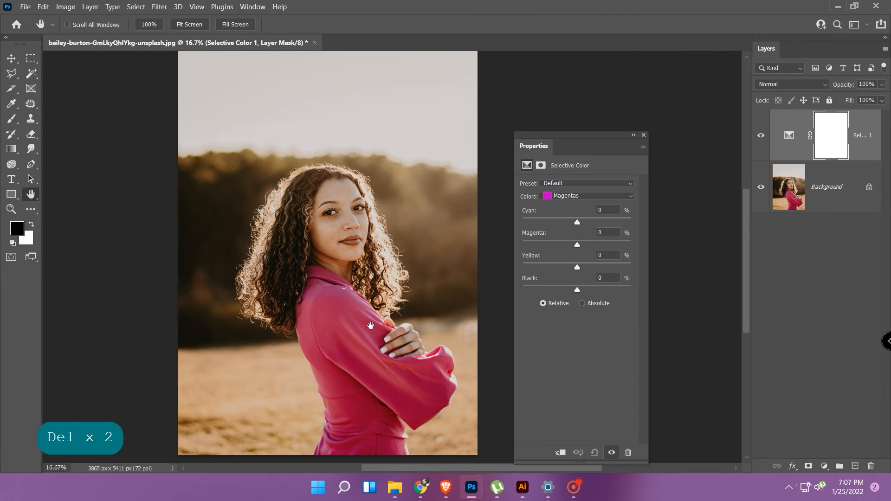
{"action": "left_click", "coordinate": [578, 246]}
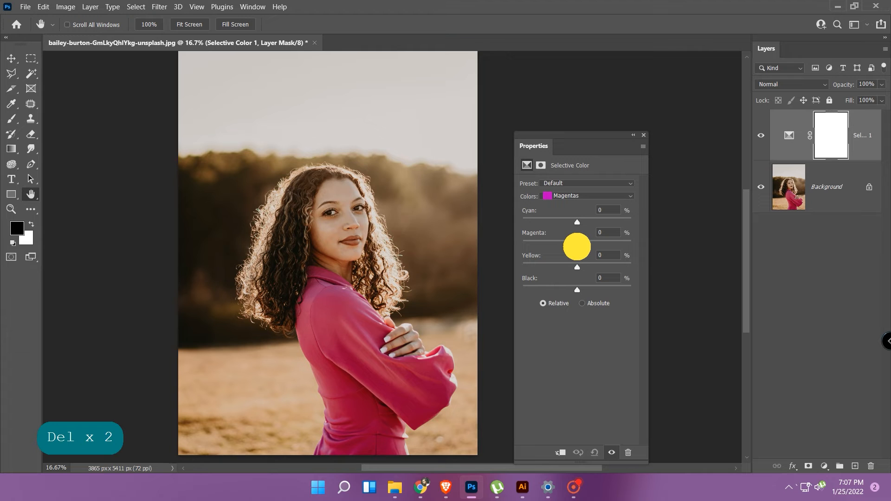
{"action": "left_click_drag", "start_coordinate": [577, 246], "coordinate": [533, 247]}
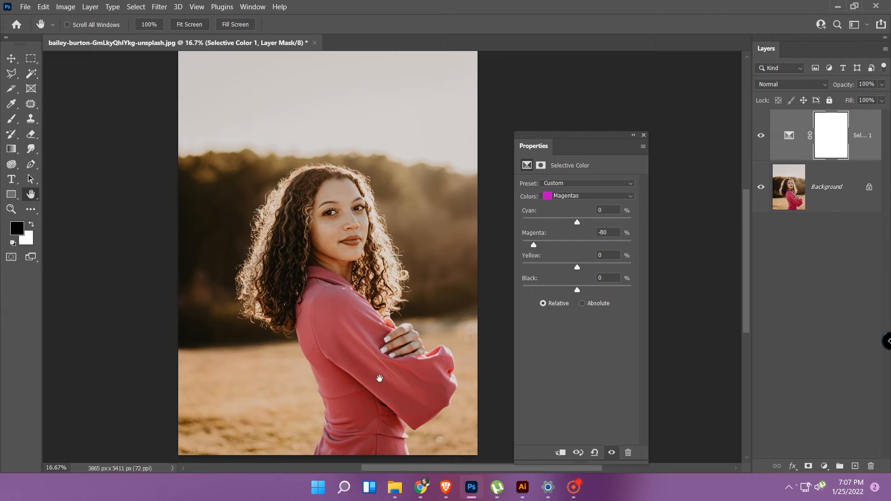
Add a Hue/Saturation adjustment layer above the Selective Color layer, and reopen the Selective Color settings.
{"action": "left_click", "coordinate": [824, 467]}
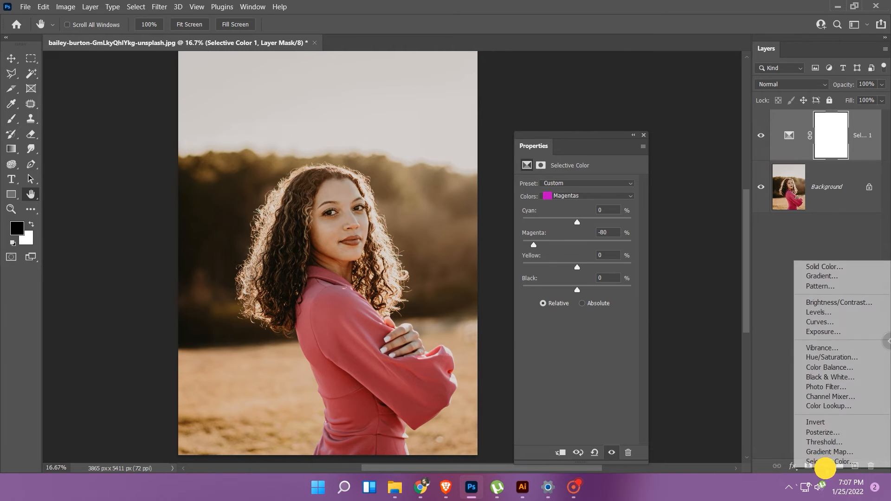
{"action": "left_click", "coordinate": [822, 358]}
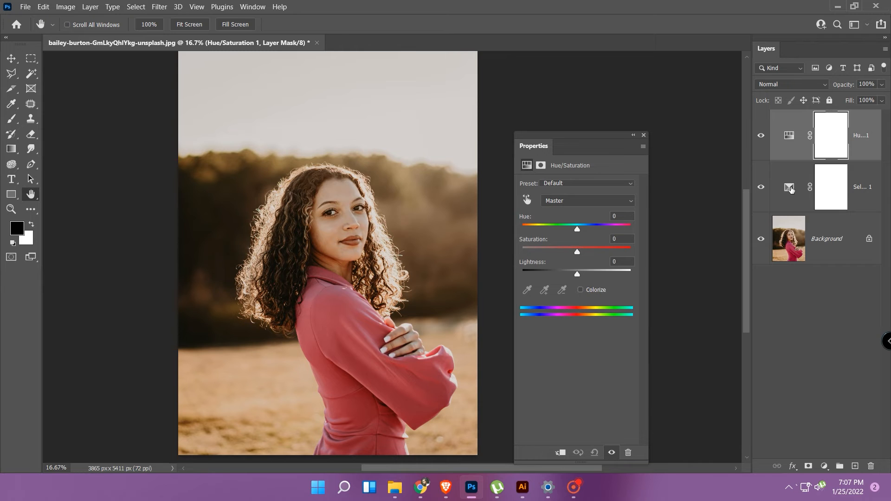
{"action": "left_click", "coordinate": [789, 188]}
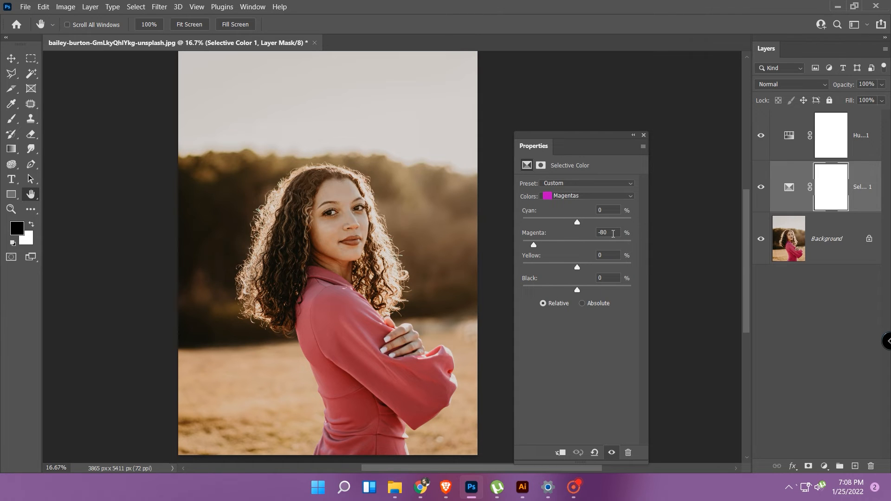
Try shifting the Magentas hue in the Hue/Saturation adjustment layer, and reset it to 0.
{"action": "left_click", "coordinate": [790, 136]}
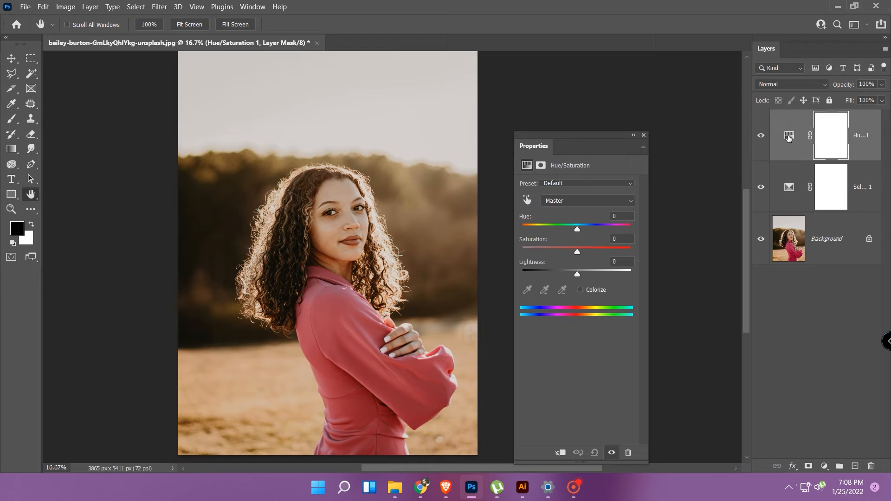
{"action": "left_click", "coordinate": [789, 139]}
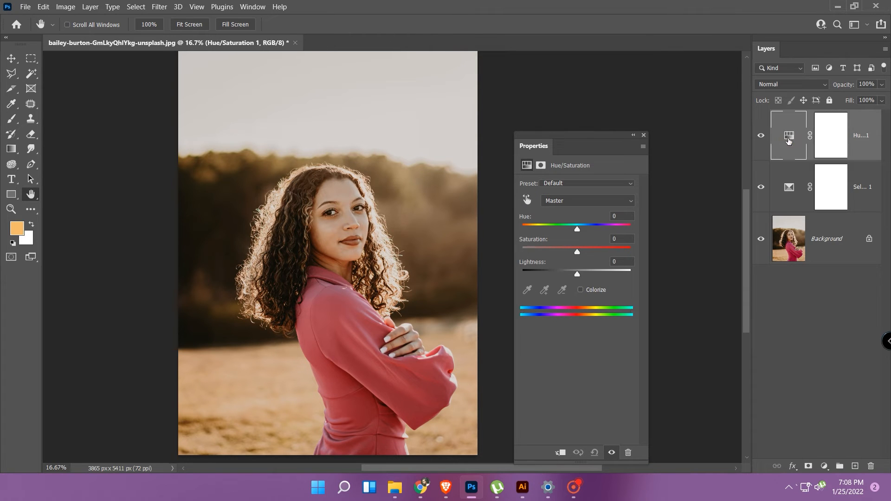
{"action": "left_click", "coordinate": [559, 201]}
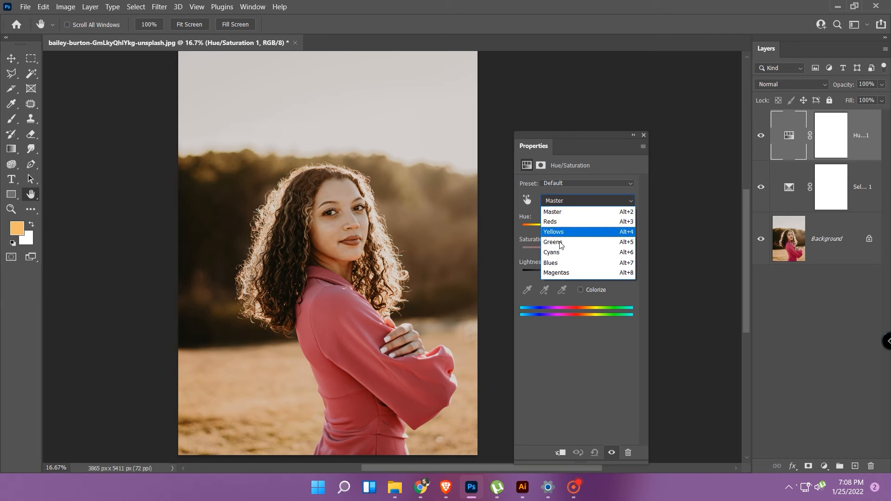
{"action": "left_click", "coordinate": [557, 273]}
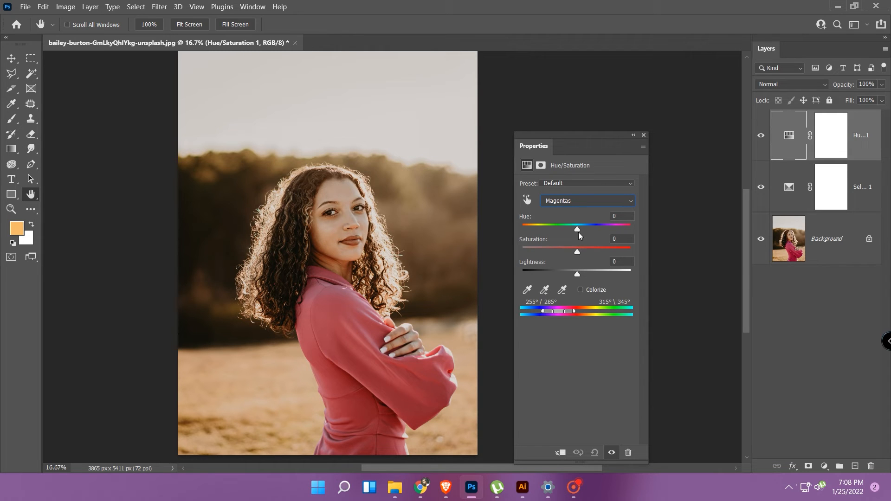
{"action": "left_click", "coordinate": [577, 228]}
{"action": "left_click_drag", "start_coordinate": [554, 229], "coordinate": [629, 231]}
{"action": "left_click", "coordinate": [572, 225]}
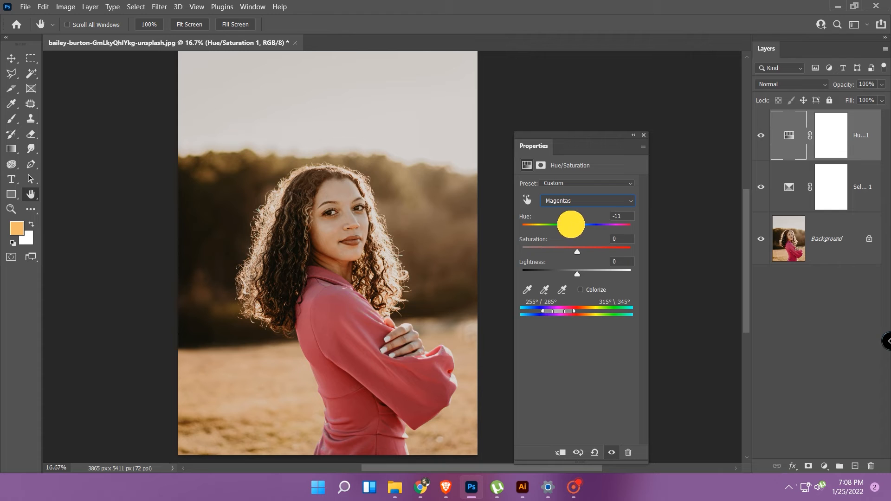
{"action": "left_click_drag", "start_coordinate": [628, 215], "coordinate": [582, 215]}
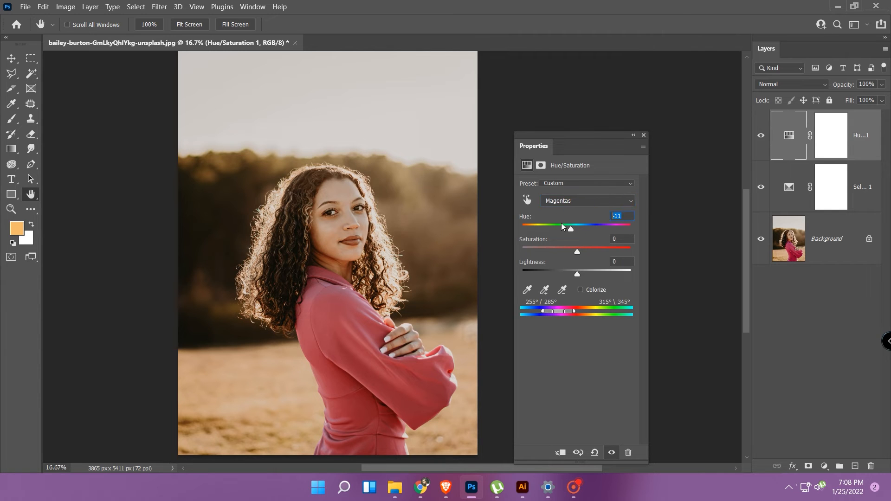
{"action": "type", "text": "0"}
{"action": "left_click", "coordinate": [790, 187]}
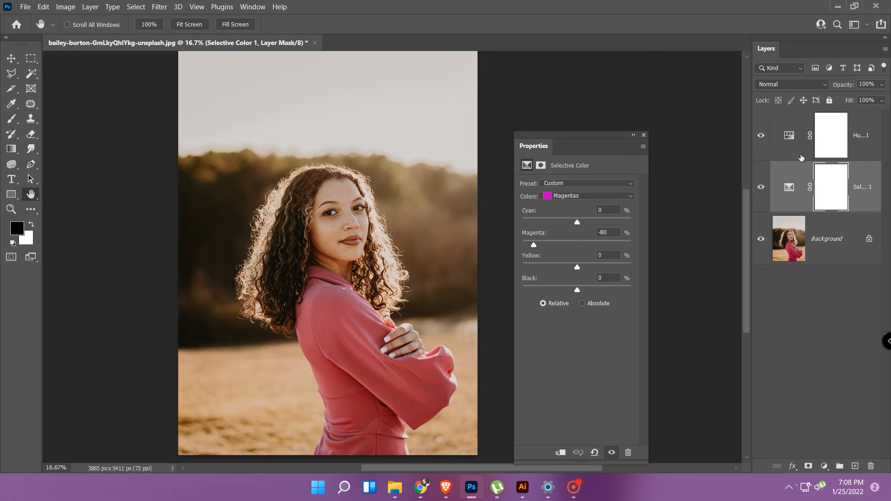
Set the Reds hue of the Hue/Saturation adjustment layer to -104.
{"action": "left_click", "coordinate": [788, 137]}
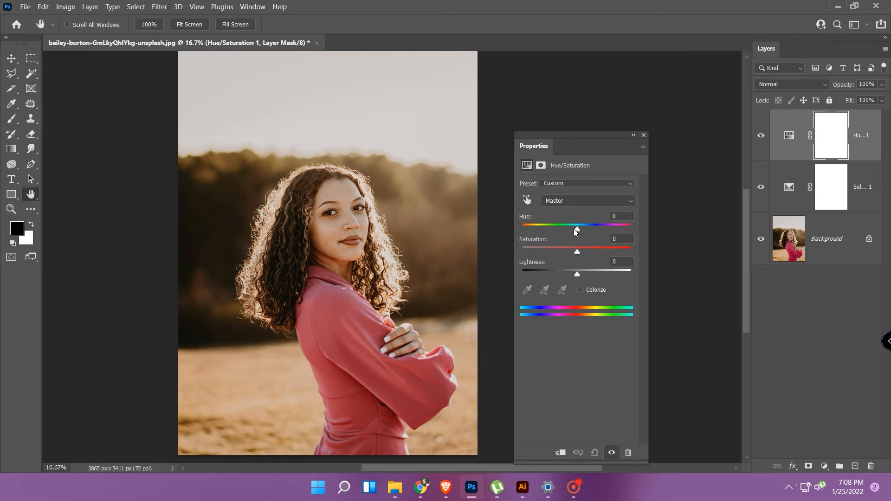
{"action": "left_click", "coordinate": [563, 200]}
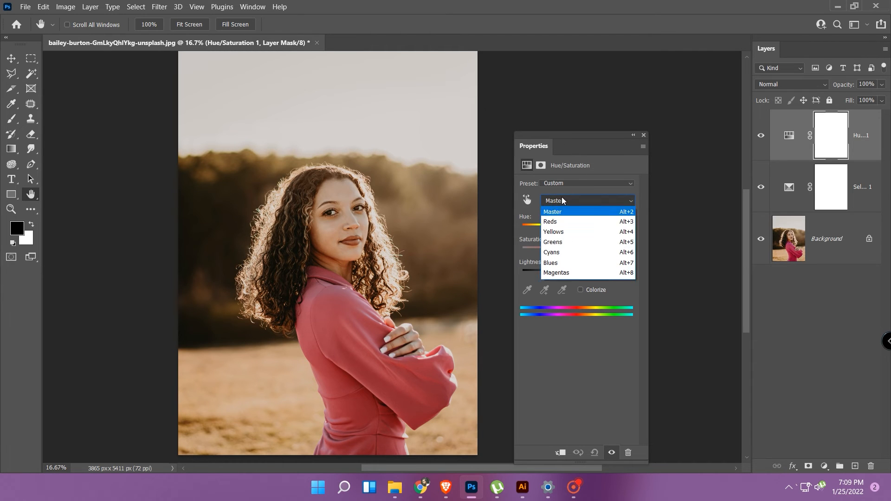
{"action": "left_click", "coordinate": [559, 223]}
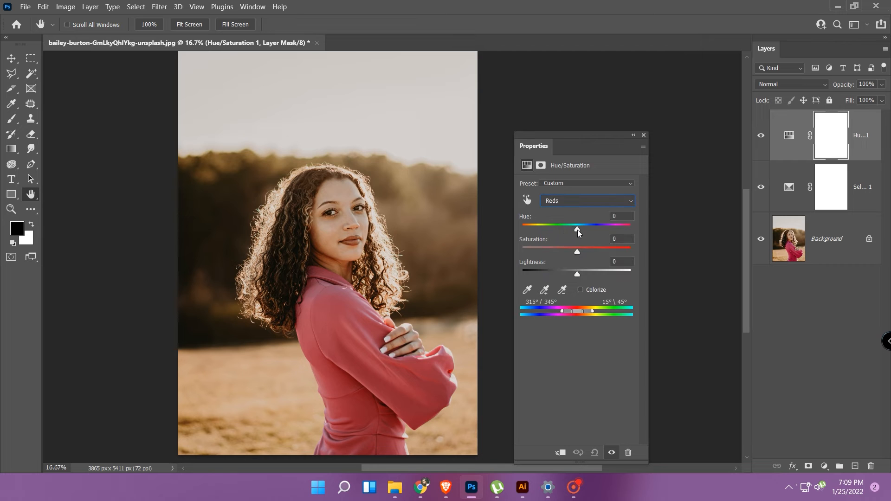
{"action": "left_click_drag", "start_coordinate": [579, 230], "coordinate": [539, 229]}
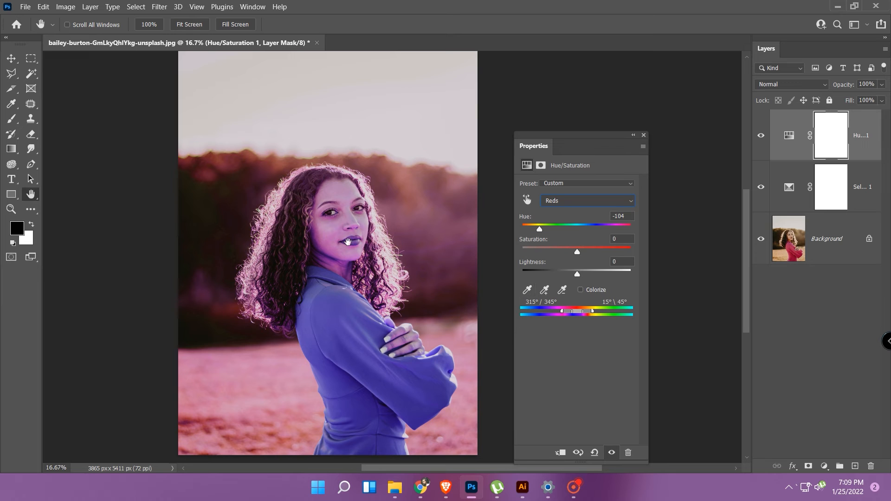
Narrow the upper end of the Reds color range to 2° with falloff ending at 19°, keeping the skin and background out.
{"action": "left_click", "coordinate": [592, 311]}
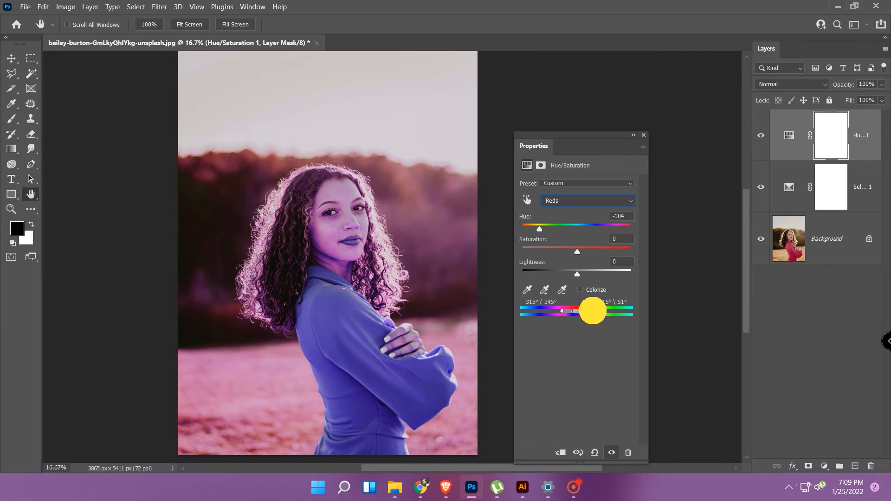
{"action": "left_click_drag", "start_coordinate": [591, 310], "coordinate": [585, 312]}
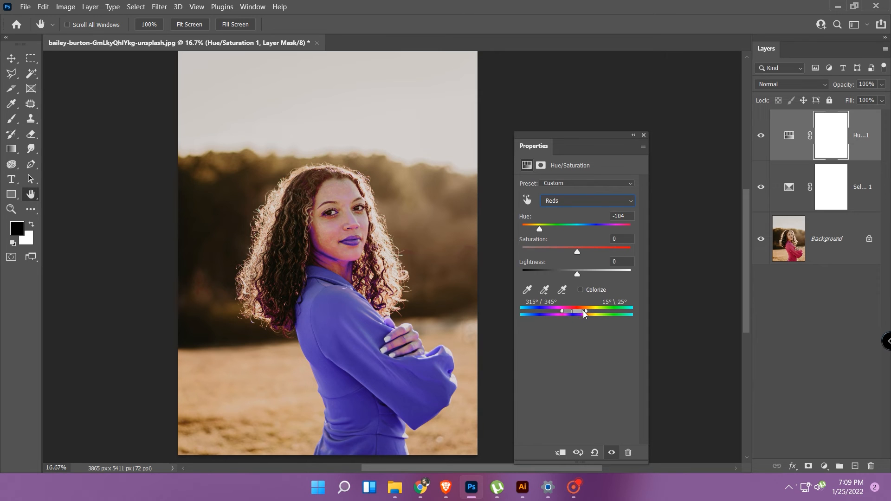
{"action": "left_click_drag", "start_coordinate": [582, 312], "coordinate": [583, 312]}
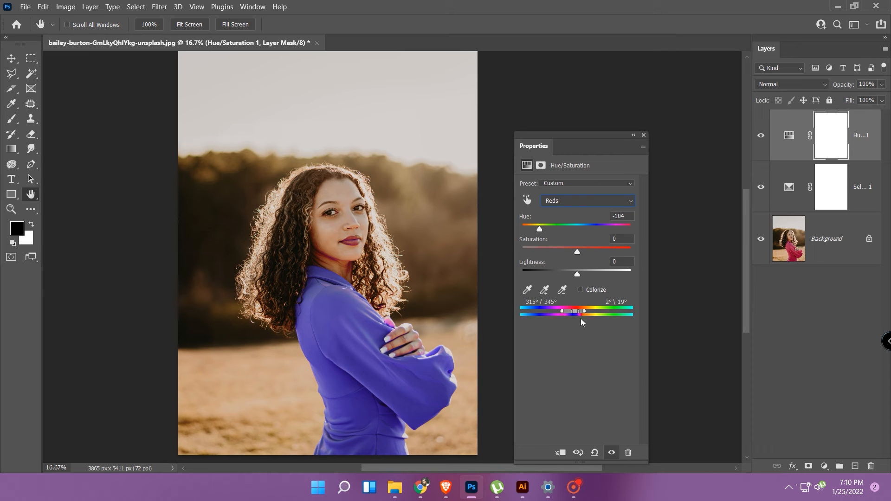
Examine the woman's lips, neck and hair up close for color spill from the hue shift.
{"action": "key", "text": "ctrl+equal"}
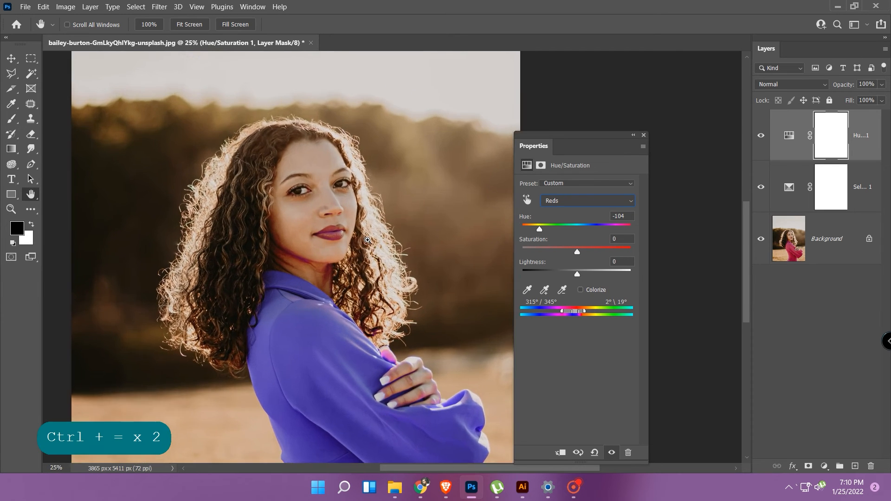
{"action": "key", "text": "ctrl+equal"}
{"action": "key", "text": "ctrl+equal"}
{"action": "key", "text": "ctrl+equal"}
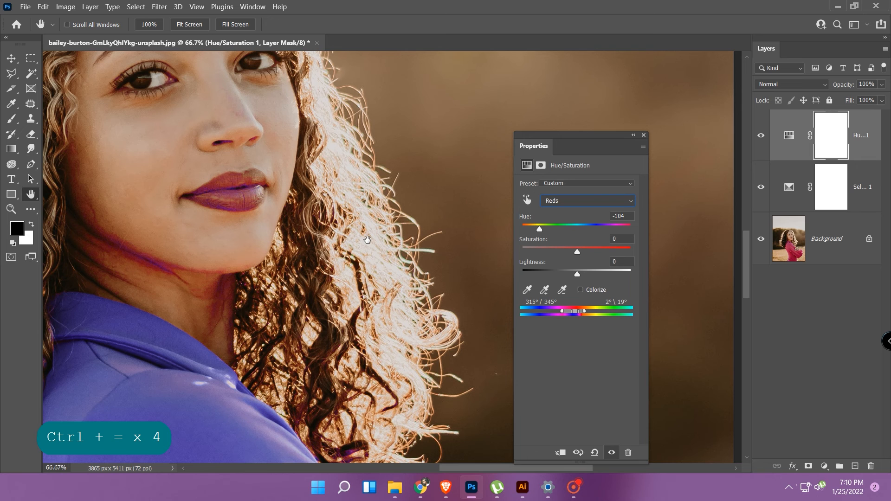
{"action": "left_click_drag", "start_coordinate": [220, 186], "coordinate": [307, 209]}
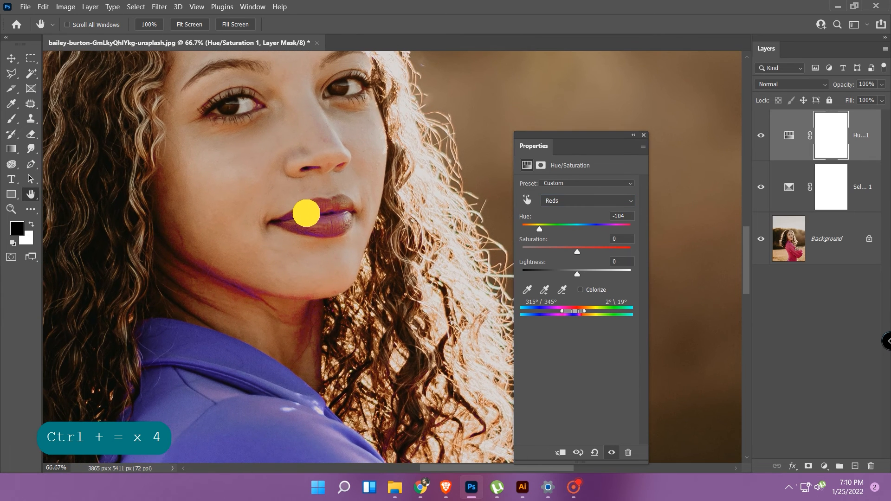
{"action": "scroll", "coordinate": [309, 217], "scroll_direction": "up", "scroll_amount": 1}
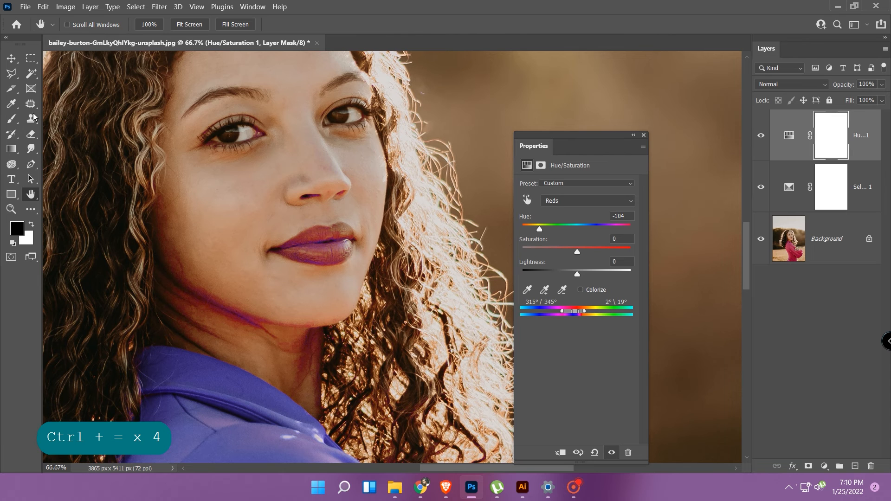
{"action": "left_click", "coordinate": [13, 73]}
{"action": "left_click", "coordinate": [55, 73]}
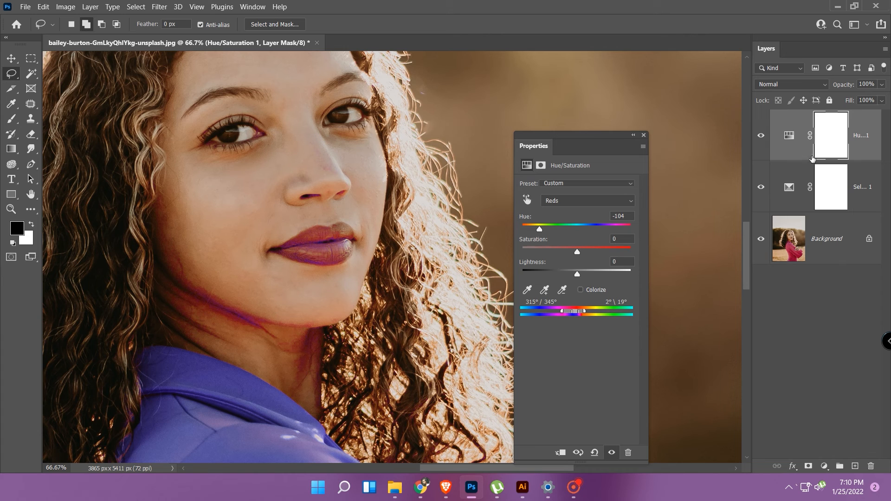
{"action": "left_click", "coordinate": [793, 139]}
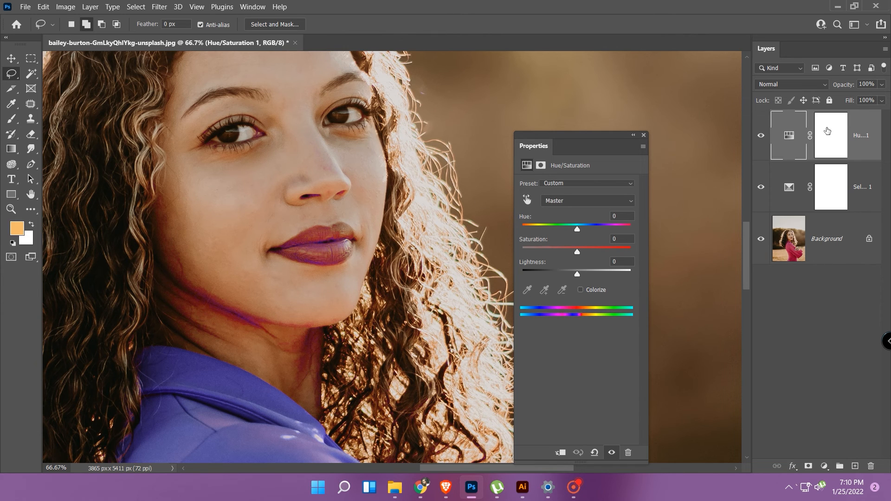
{"action": "left_click", "coordinate": [831, 134]}
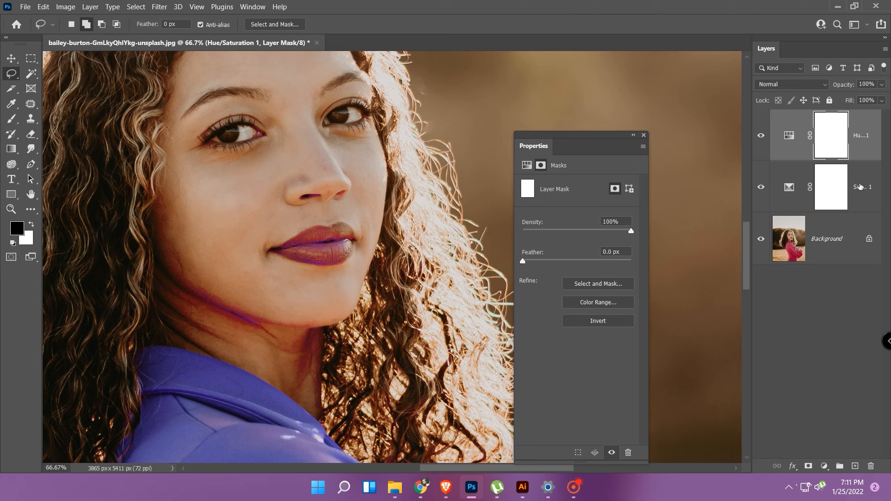
{"action": "left_click", "coordinate": [847, 222], "text": "shift"}
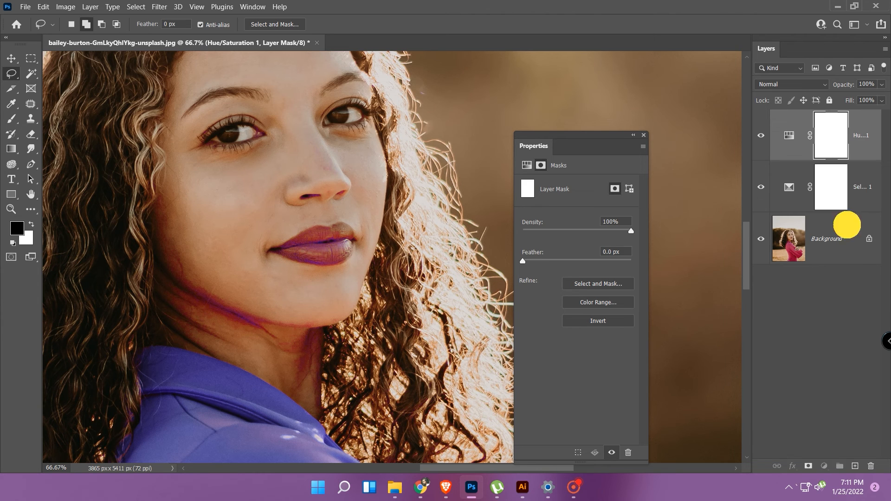
Group the Selective Color and Hue/Saturation adjustment layers, and add a layer mask to the group.
{"action": "left_click", "coordinate": [870, 194]}
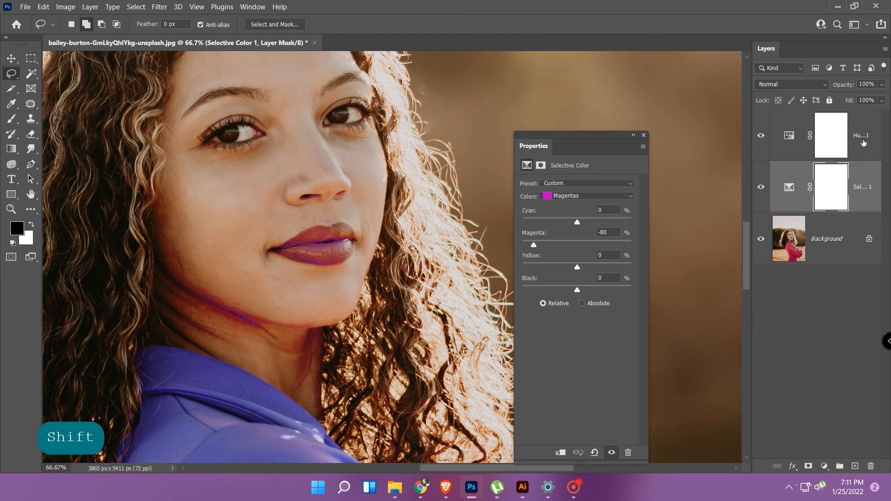
{"action": "left_click", "coordinate": [865, 142], "text": "shift"}
{"action": "left_click", "coordinate": [840, 467]}
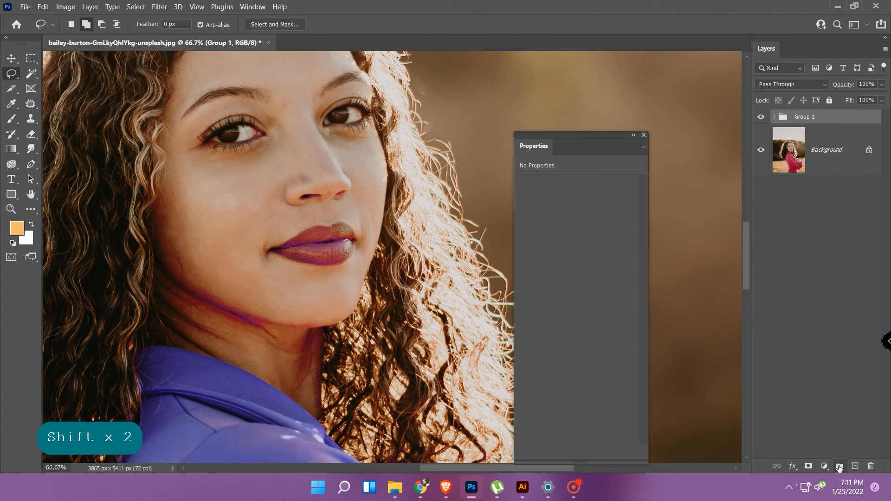
{"action": "left_click", "coordinate": [808, 466]}
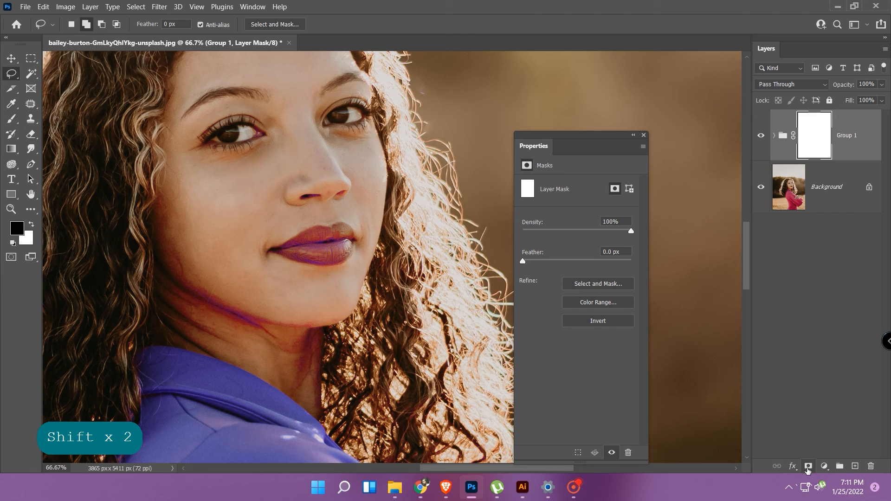
Paint black over the lips on the group's mask with a size 90 brush to restore their original color.
{"action": "left_click", "coordinate": [12, 119]}
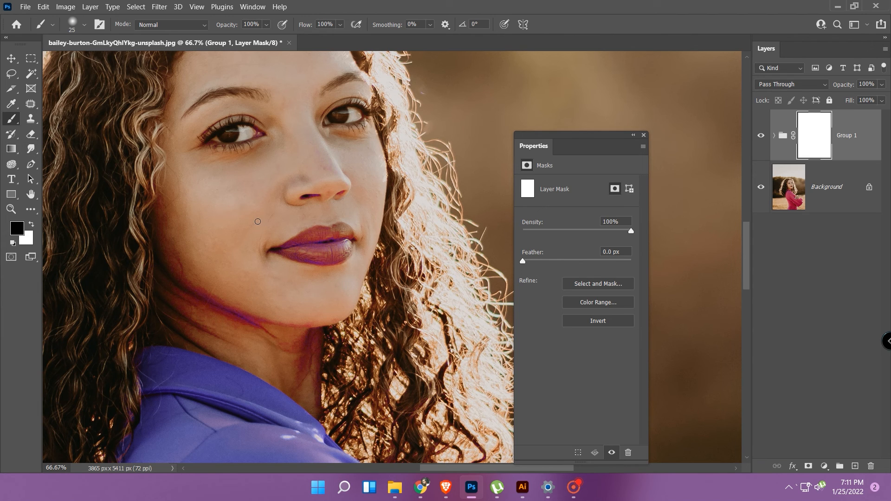
{"action": "key", "text": "bracketright"}
{"action": "key", "text": "bracketright"}
{"action": "key", "text": "bracketright"}
{"action": "key", "text": "bracketright"}
{"action": "key", "text": "bracketright"}
{"action": "key", "text": "bracketright"}
{"action": "key", "text": "bracketright"}
{"action": "key", "text": "bracketright"}
{"action": "key", "text": "bracketright"}
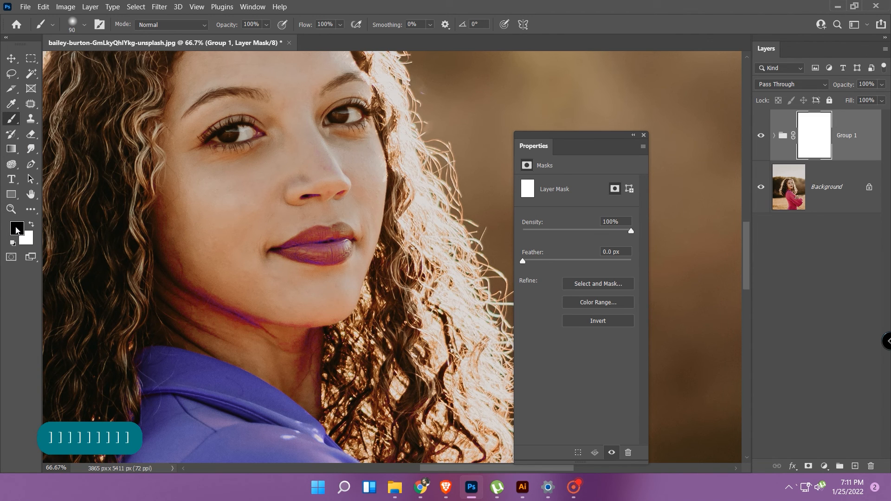
{"action": "left_click", "coordinate": [11, 76]}
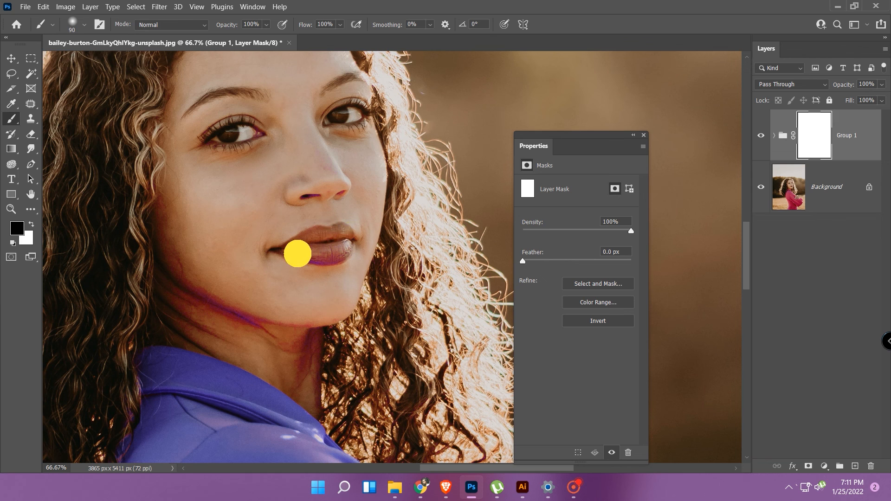
{"action": "mouse_move", "coordinate": [298, 253]}
{"action": "left_mouse_down"}
{"action": "mouse_move", "coordinate": [318, 257]}
{"action": "mouse_move", "coordinate": [355, 240]}
{"action": "left_mouse_up"}
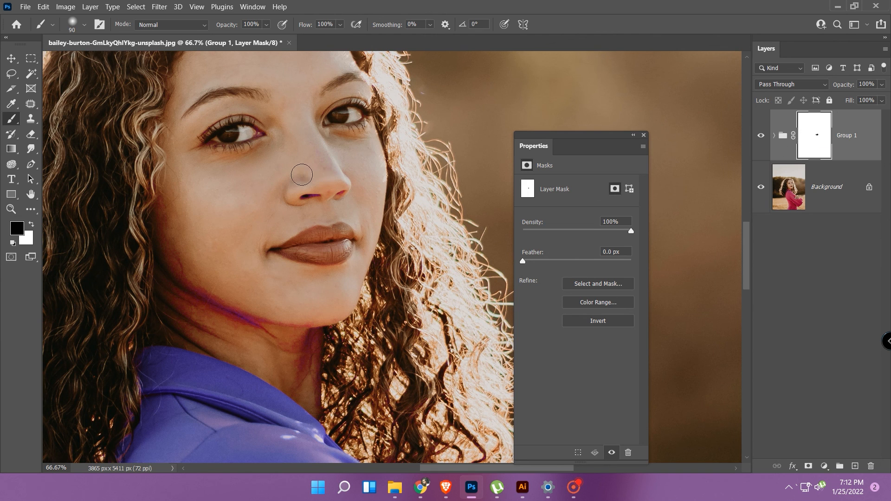
Paint out the purple tint under the nose, along the neck and in the lower hair curls on the group's mask.
{"action": "mouse_move", "coordinate": [309, 191]}
{"action": "left_mouse_down"}
{"action": "mouse_move", "coordinate": [326, 171]}
{"action": "mouse_move", "coordinate": [327, 192]}
{"action": "mouse_move", "coordinate": [277, 205]}
{"action": "left_mouse_up"}
{"action": "left_click_drag", "start_coordinate": [276, 345], "coordinate": [313, 312]}
{"action": "scroll", "coordinate": [320, 315], "scroll_direction": "down", "scroll_amount": 3}
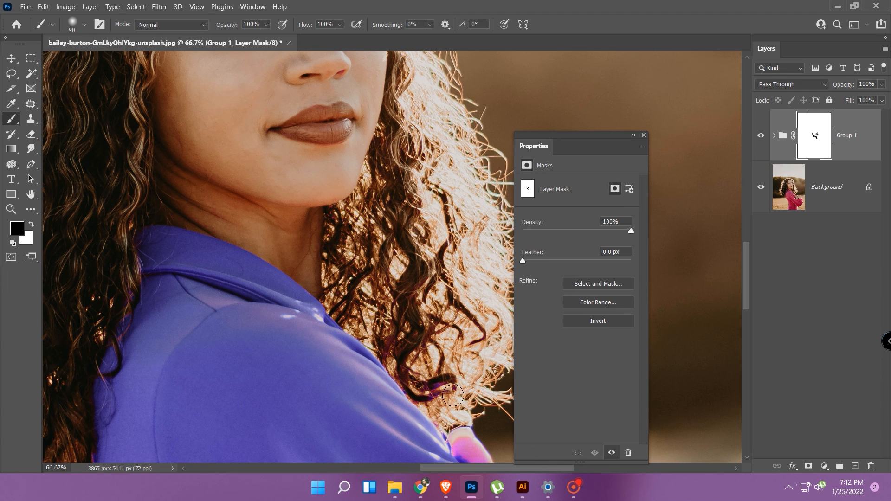
{"action": "mouse_move", "coordinate": [453, 395]}
{"action": "left_mouse_down"}
{"action": "mouse_move", "coordinate": [433, 374]}
{"action": "mouse_move", "coordinate": [422, 384]}
{"action": "left_mouse_up"}
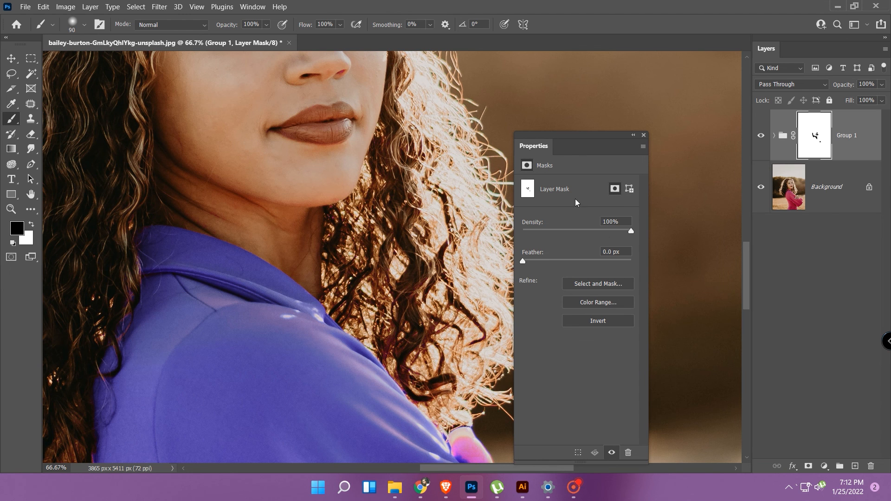
Reduce the brush size to 50 and mask out the tint on the thumb and the outer edge of the hand.
{"action": "left_click_drag", "start_coordinate": [557, 136], "coordinate": [676, 142]}
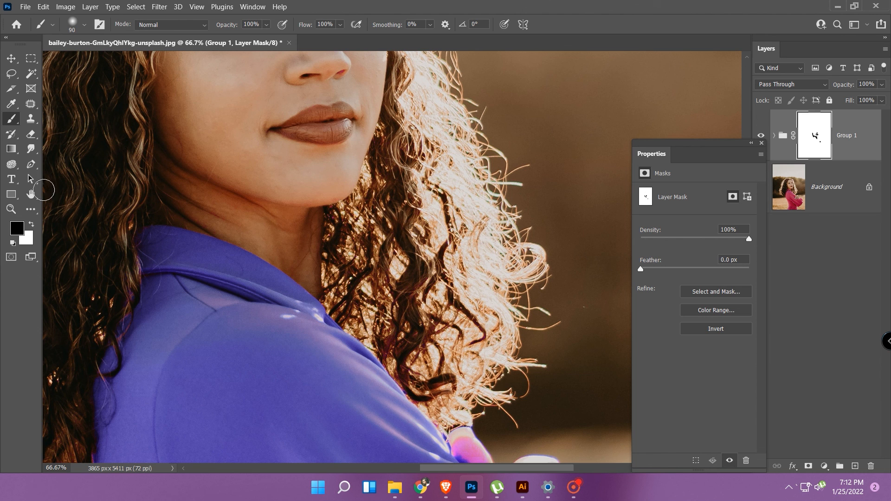
{"action": "left_click", "coordinate": [31, 194]}
{"action": "left_click_drag", "start_coordinate": [508, 393], "coordinate": [364, 204]}
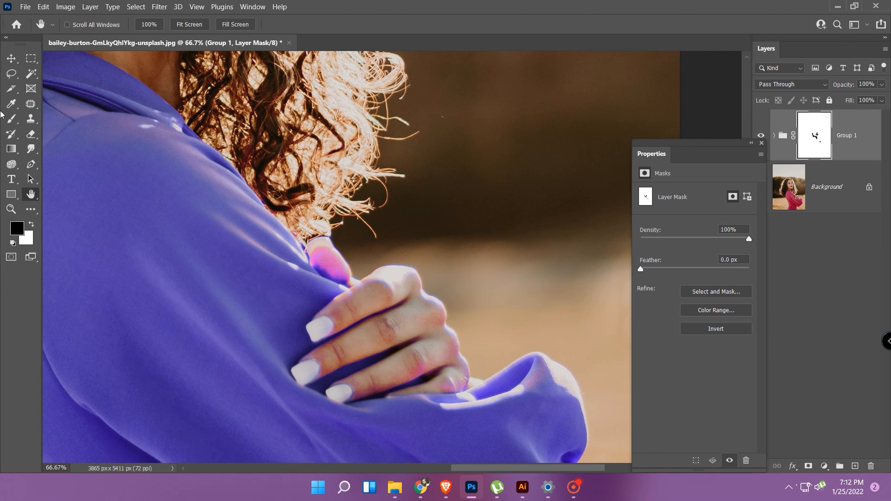
{"action": "left_click", "coordinate": [11, 119]}
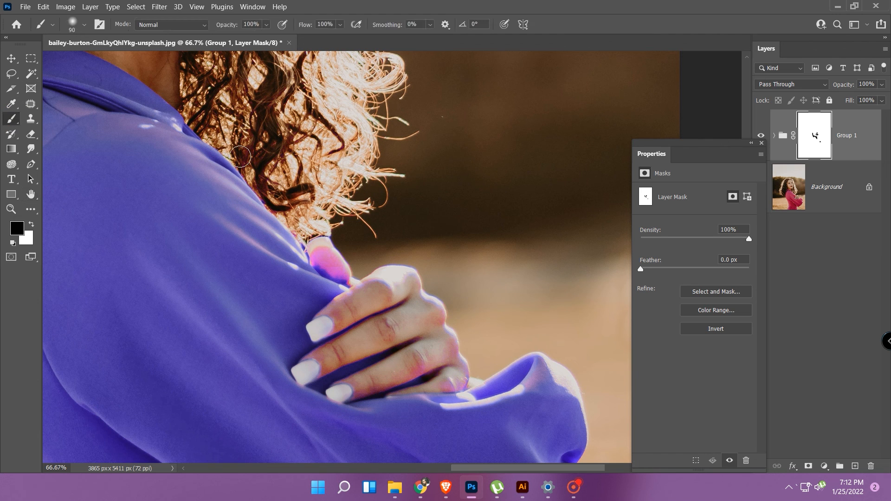
{"action": "key", "text": "bracketleft"}
{"action": "key", "text": "bracketleft"}
{"action": "key", "text": "bracketleft"}
{"action": "key", "text": "bracketleft"}
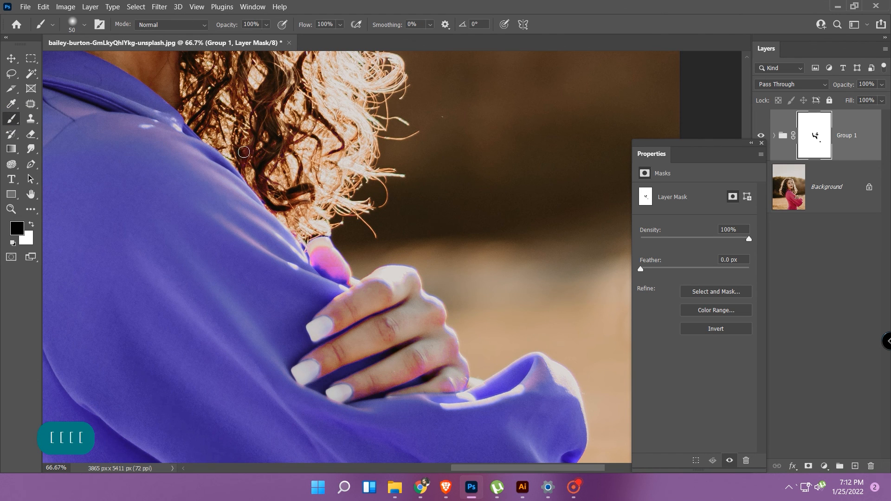
{"action": "mouse_move", "coordinate": [341, 232]}
{"action": "left_mouse_down"}
{"action": "mouse_move", "coordinate": [327, 251]}
{"action": "mouse_move", "coordinate": [353, 279]}
{"action": "mouse_move", "coordinate": [317, 256]}
{"action": "mouse_move", "coordinate": [319, 263]}
{"action": "mouse_move", "coordinate": [314, 237]}
{"action": "mouse_move", "coordinate": [343, 253]}
{"action": "left_mouse_up"}
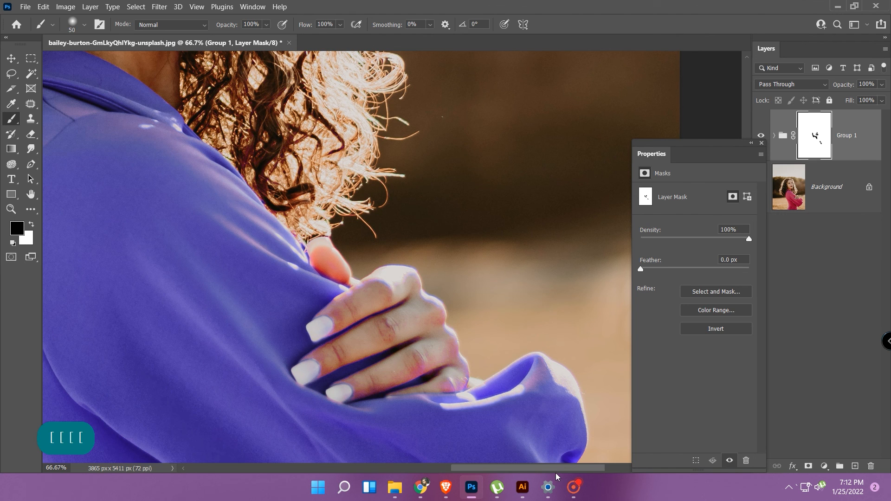
{"action": "mouse_move", "coordinate": [448, 321]}
{"action": "left_mouse_down"}
{"action": "mouse_move", "coordinate": [415, 274]}
{"action": "mouse_move", "coordinate": [399, 293]}
{"action": "mouse_move", "coordinate": [376, 278]}
{"action": "mouse_move", "coordinate": [359, 285]}
{"action": "mouse_move", "coordinate": [350, 266]}
{"action": "mouse_move", "coordinate": [328, 273]}
{"action": "mouse_move", "coordinate": [388, 279]}
{"action": "mouse_move", "coordinate": [394, 265]}
{"action": "mouse_move", "coordinate": [412, 272]}
{"action": "mouse_move", "coordinate": [470, 374]}
{"action": "left_mouse_up"}
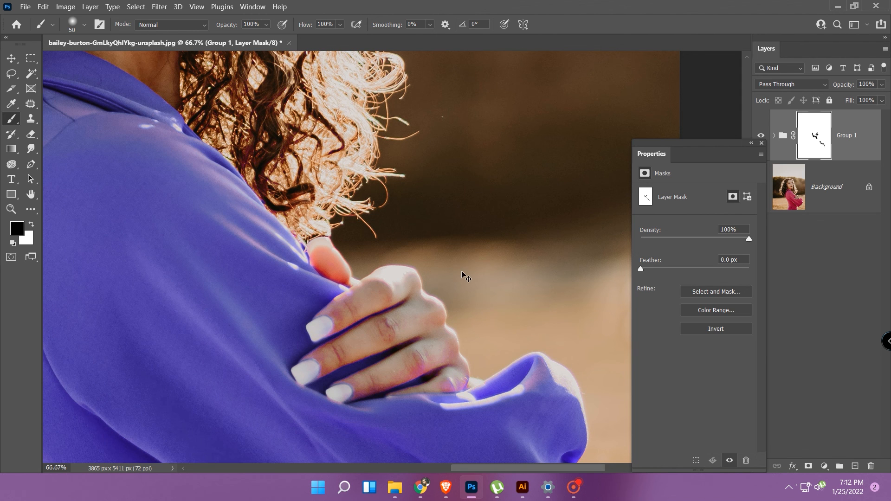
Mask out the remaining tint on the fingers and lower knuckles with black brush strokes.
{"action": "key", "text": "ctrl+minus"}
{"action": "key", "text": "ctrl+minus"}
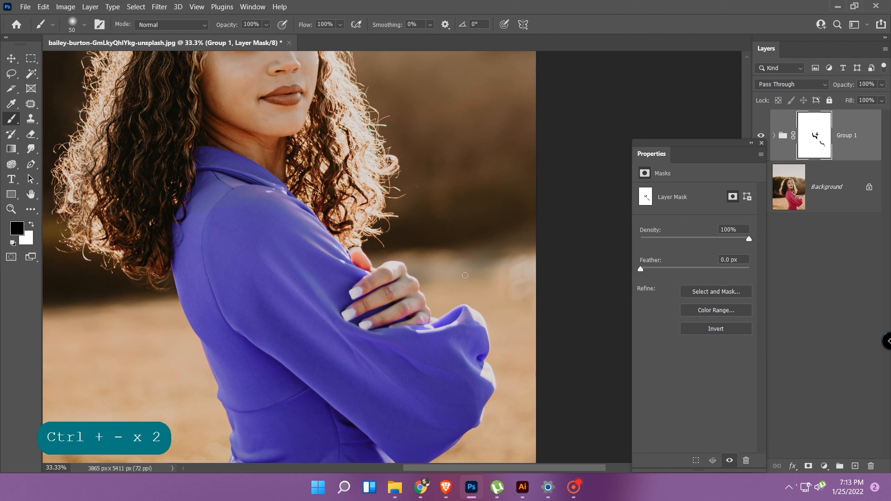
{"action": "scroll", "coordinate": [465, 275], "scroll_direction": "down", "scroll_amount": 5}
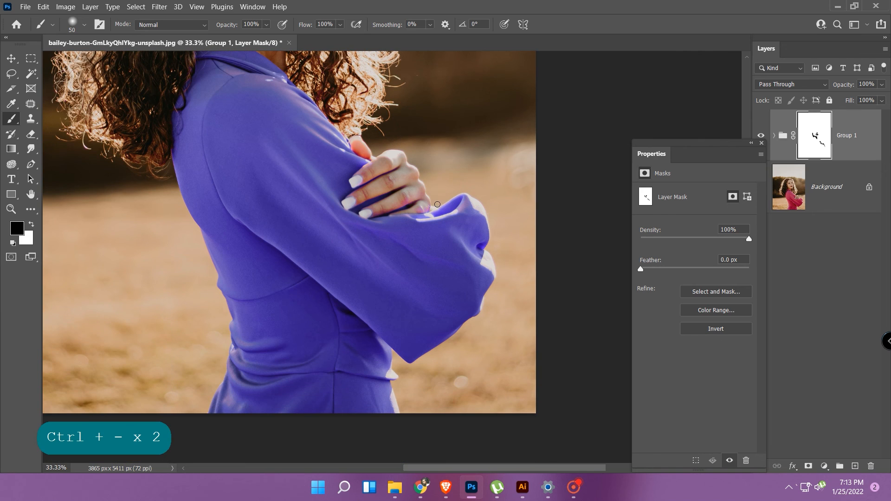
{"action": "left_click_drag", "start_coordinate": [427, 205], "coordinate": [416, 210]}
{"action": "mouse_move", "coordinate": [349, 201]}
{"action": "left_mouse_down"}
{"action": "mouse_move", "coordinate": [368, 215]}
{"action": "mouse_move", "coordinate": [404, 203]}
{"action": "mouse_move", "coordinate": [419, 187]}
{"action": "mouse_move", "coordinate": [426, 205]}
{"action": "mouse_move", "coordinate": [368, 193]}
{"action": "mouse_move", "coordinate": [358, 175]}
{"action": "mouse_move", "coordinate": [359, 185]}
{"action": "left_mouse_up"}
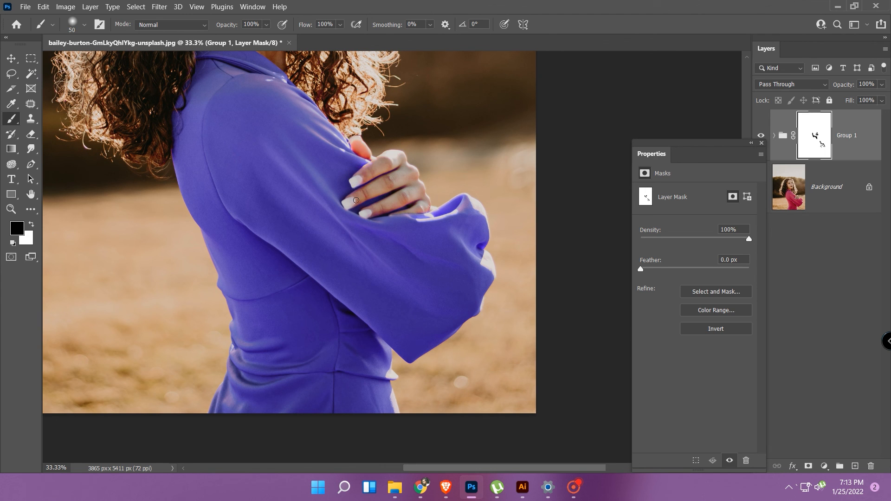
{"action": "scroll", "coordinate": [396, 211], "scroll_direction": "up", "scroll_amount": 5}
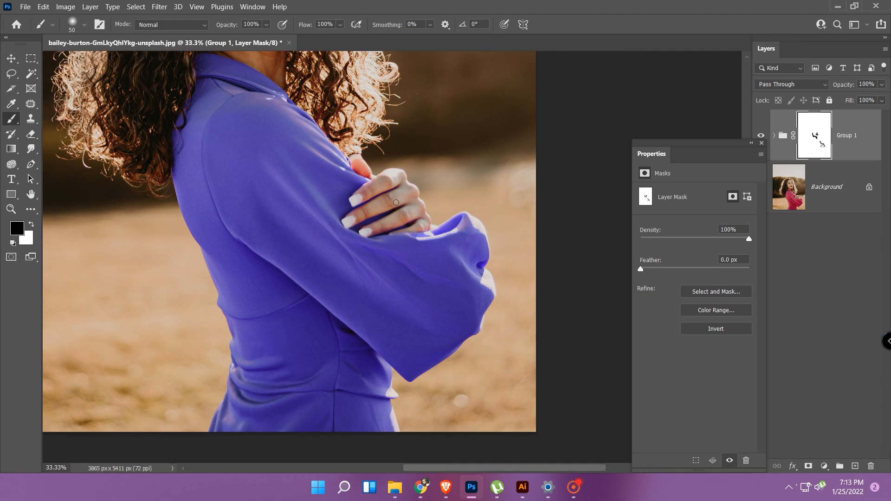